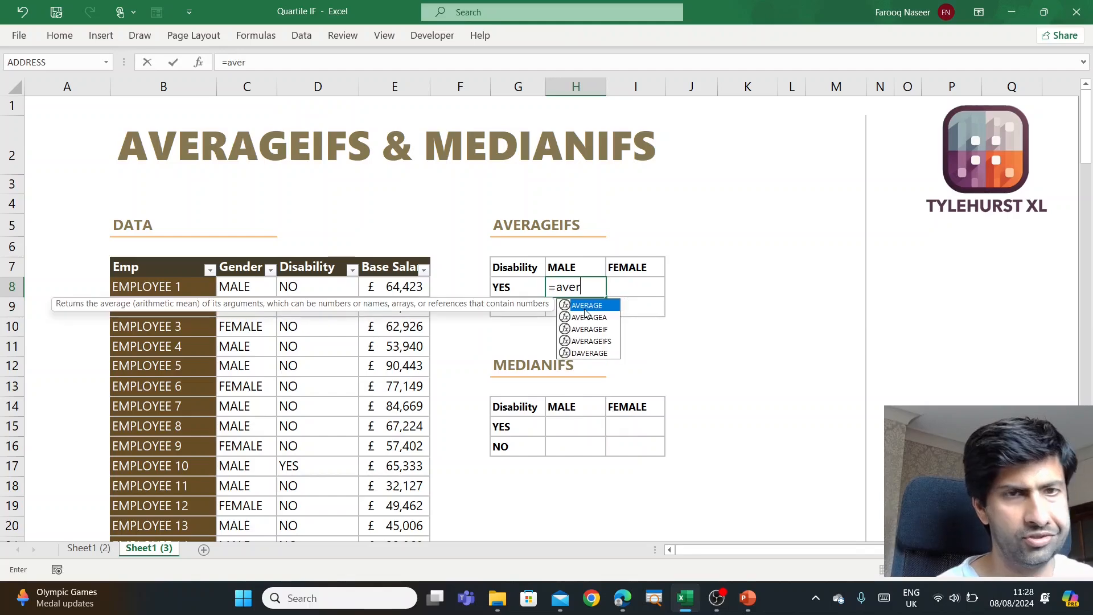
- Start an AVERAGEIFS formula in H8 with the table's Base Salary column as the average range
key(Down)
key(Down)
key(Down)
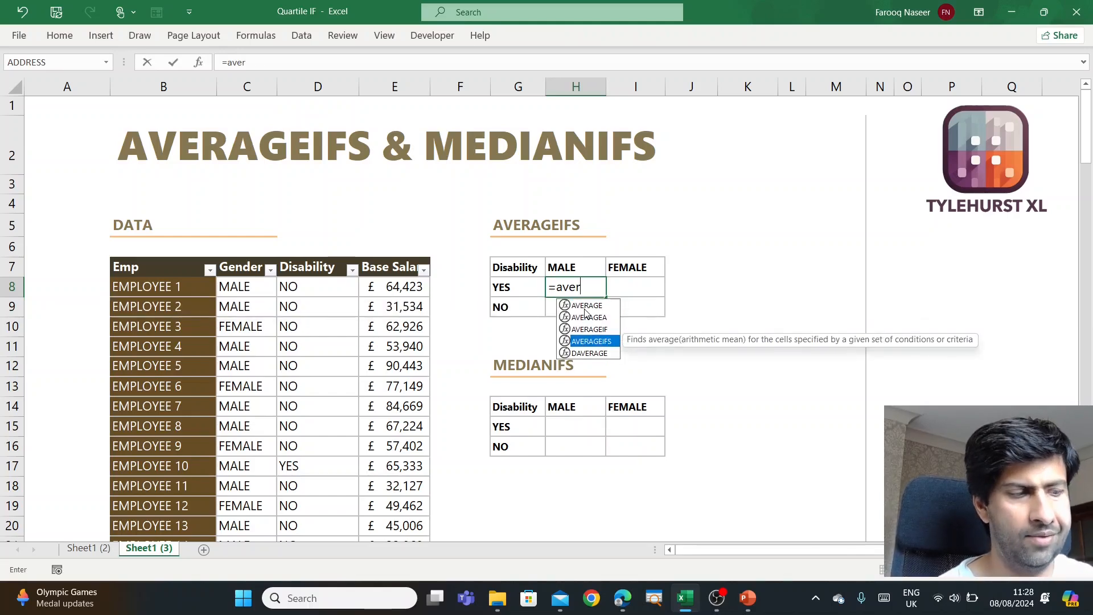
key(Tab)
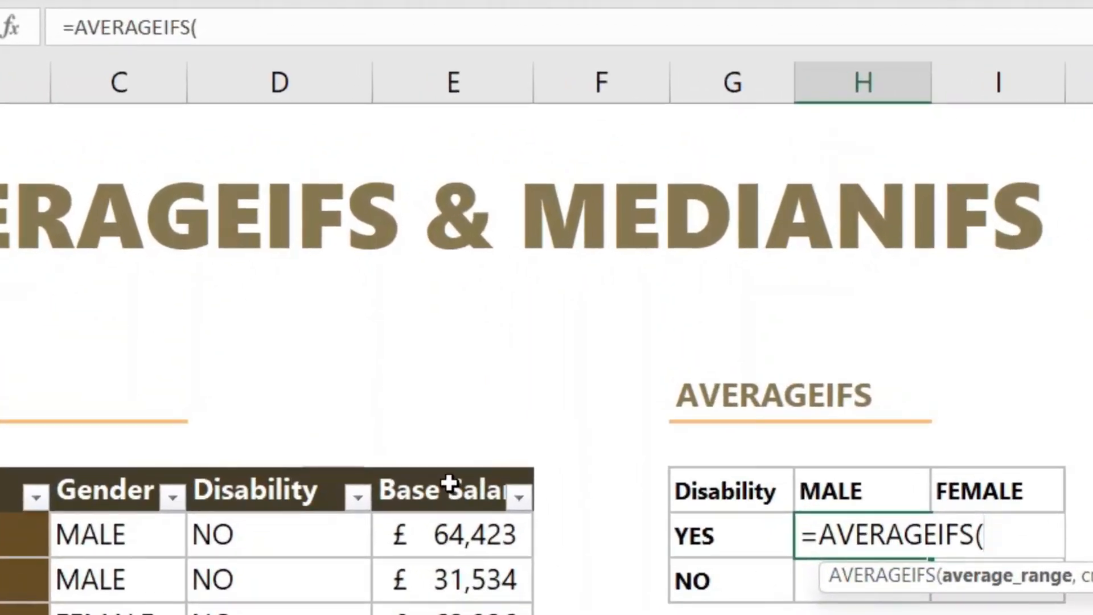
click(411, 332)
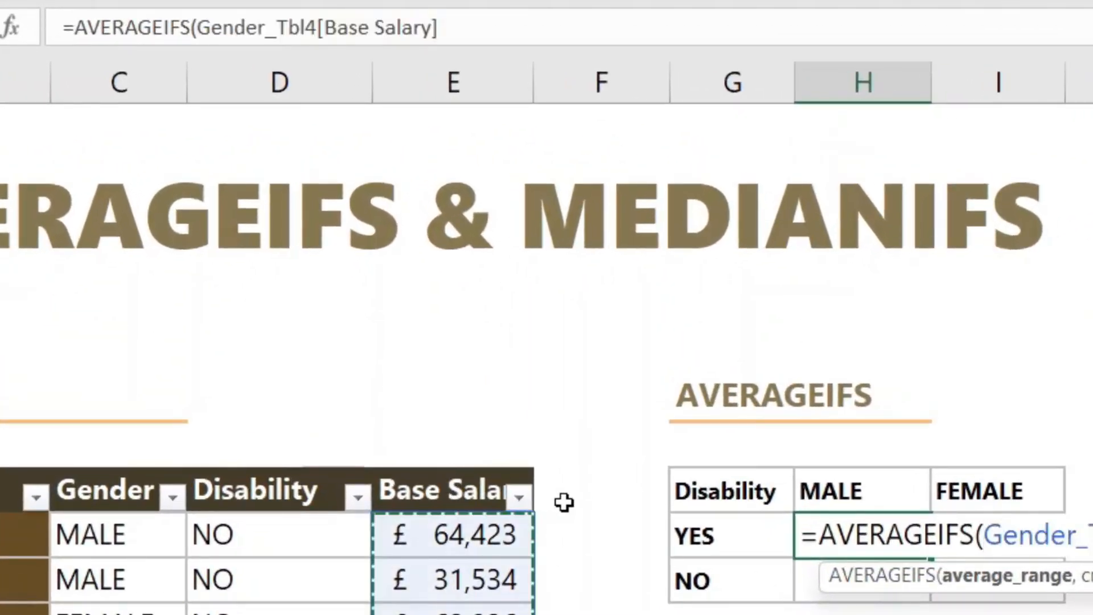
text(,)
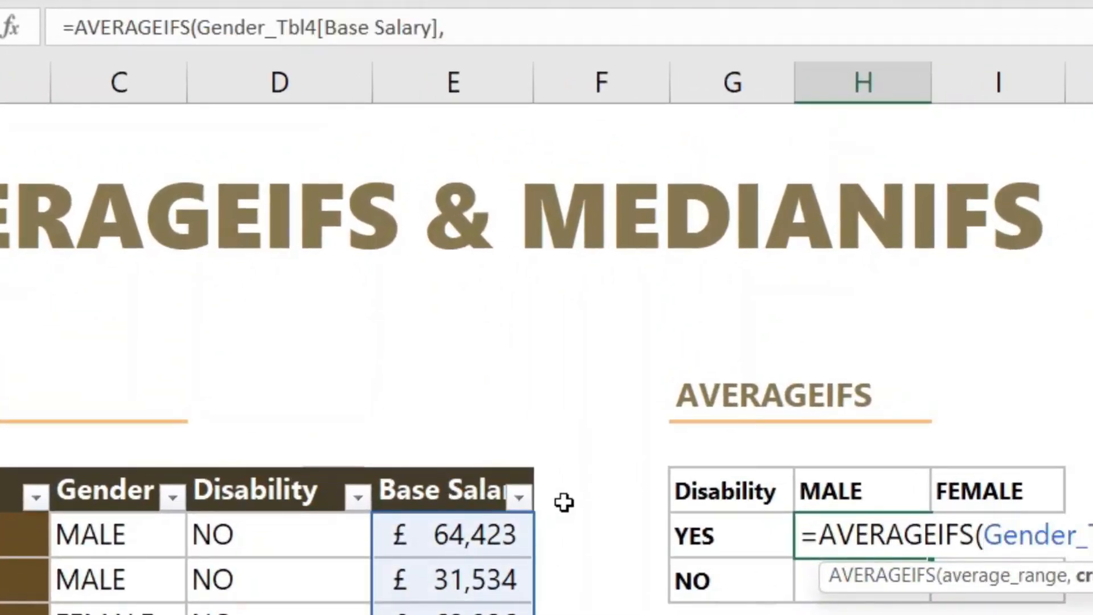
- Add the Gender column as the first criteria range, matched to the MALE header as H$7
click(98, 471)
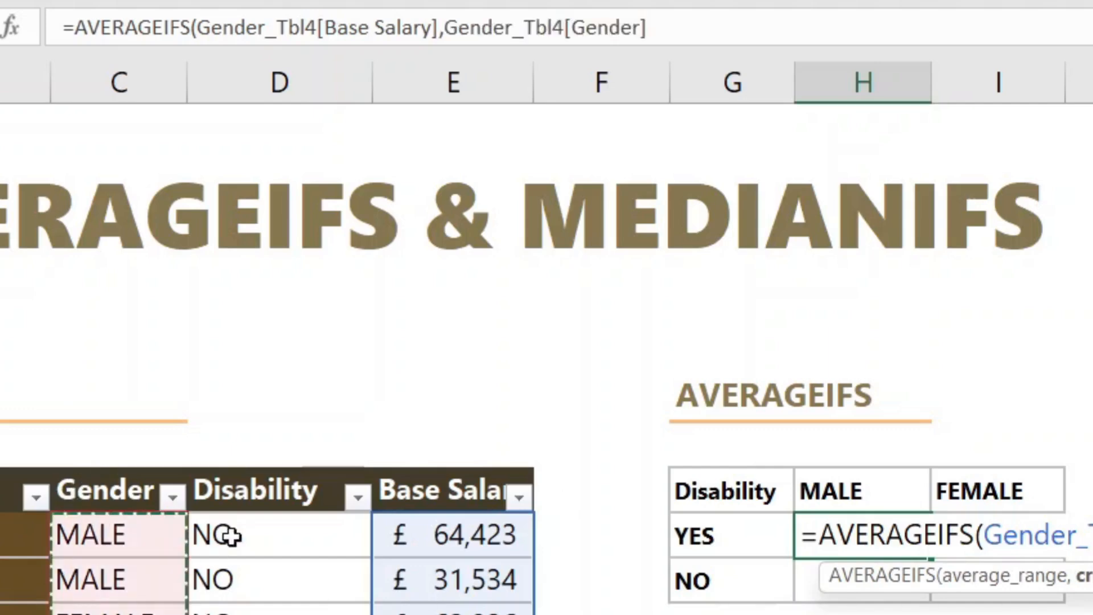
text(,)
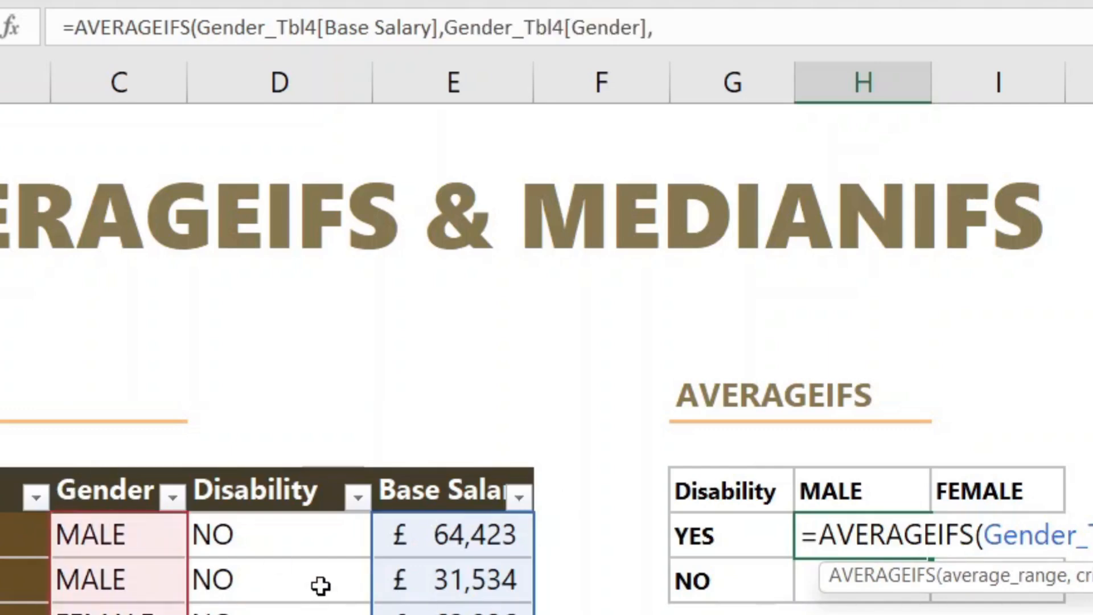
click(852, 484)
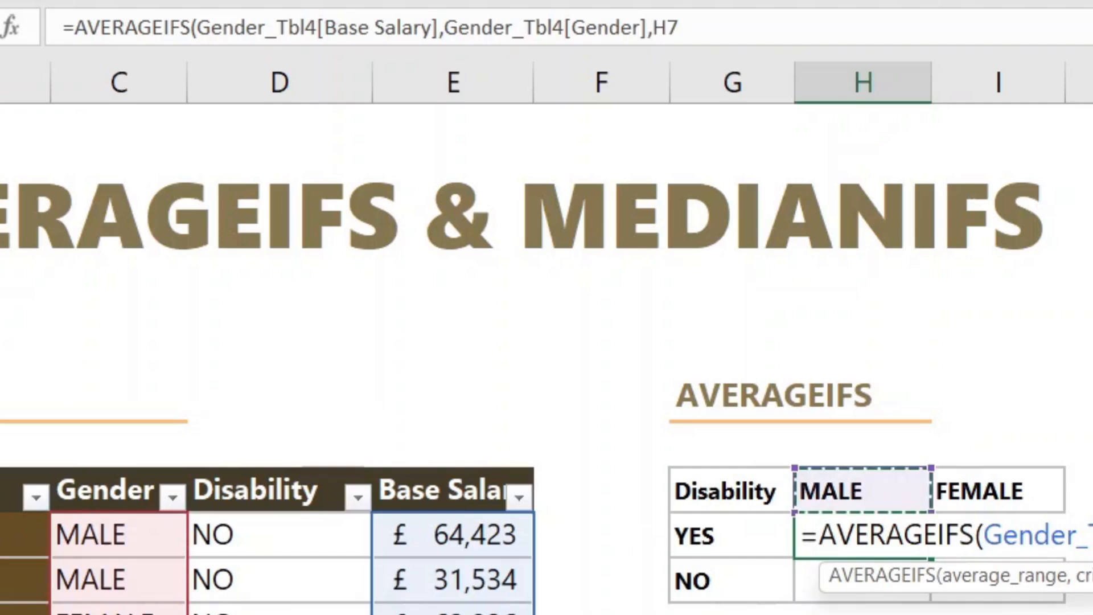
key(F4)
key(F4)
text(,)
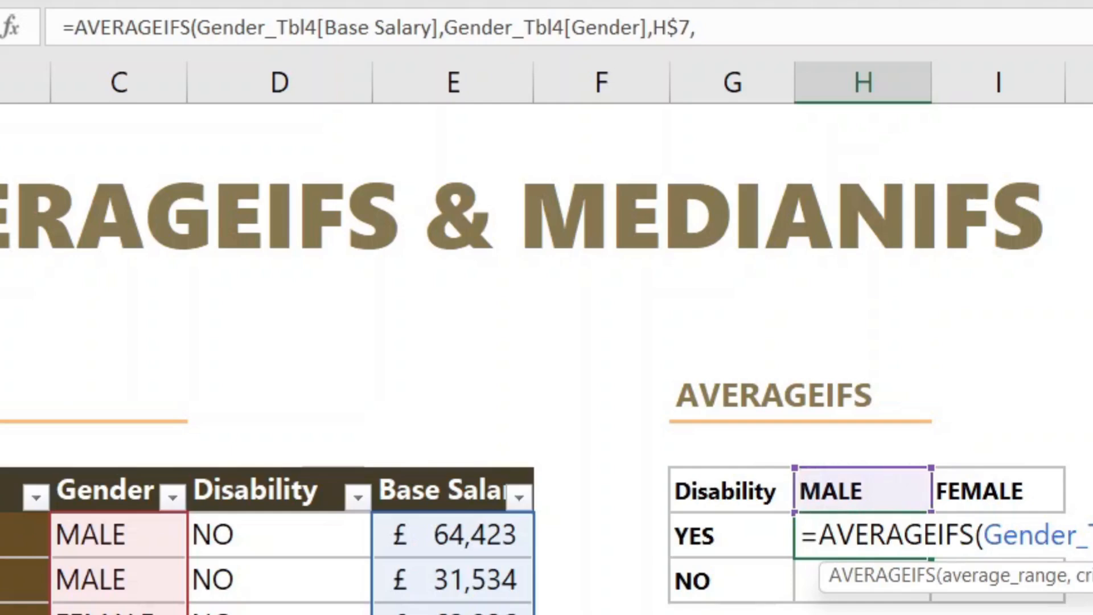
- Add the Disability column as the second criteria range, matched to the YES label as $G8, and enter the formula
click(261, 472)
text(,)
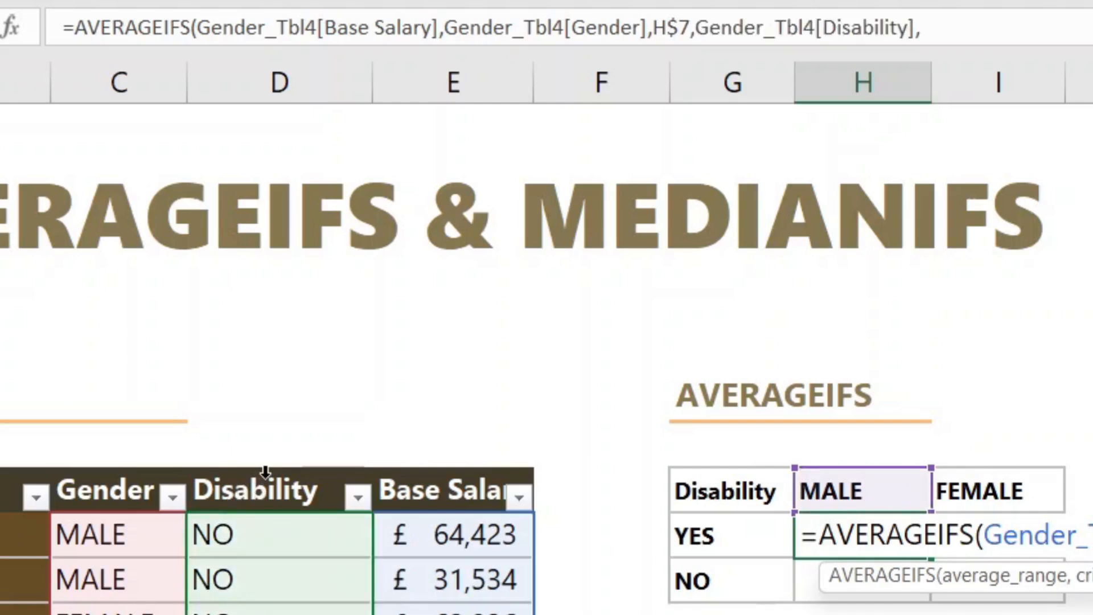
click(752, 539)
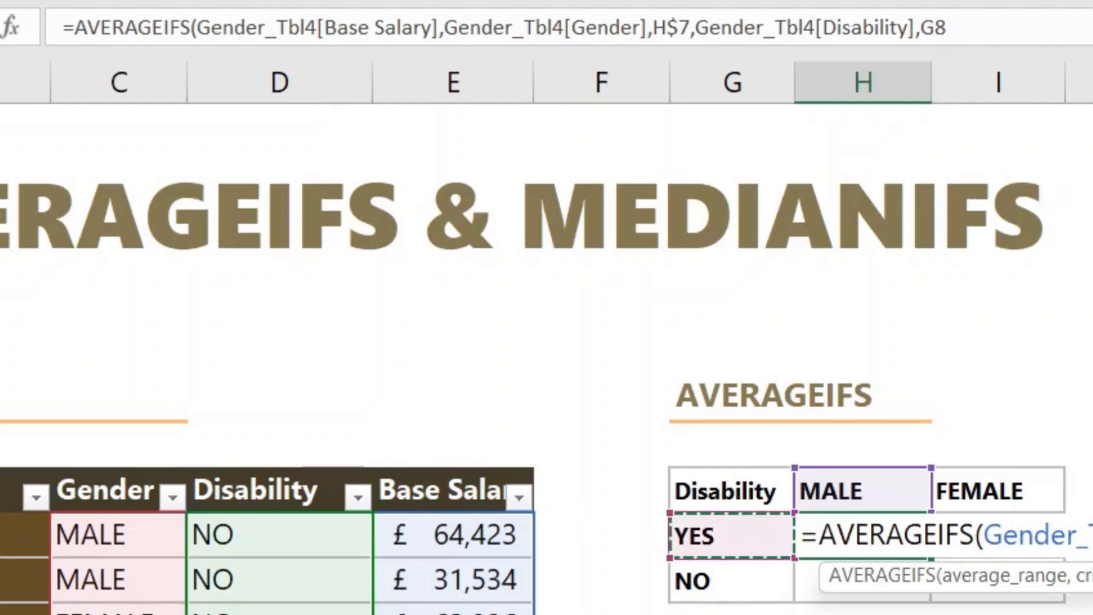
key(F4)
key(F4)
key(F4)
key(Return)
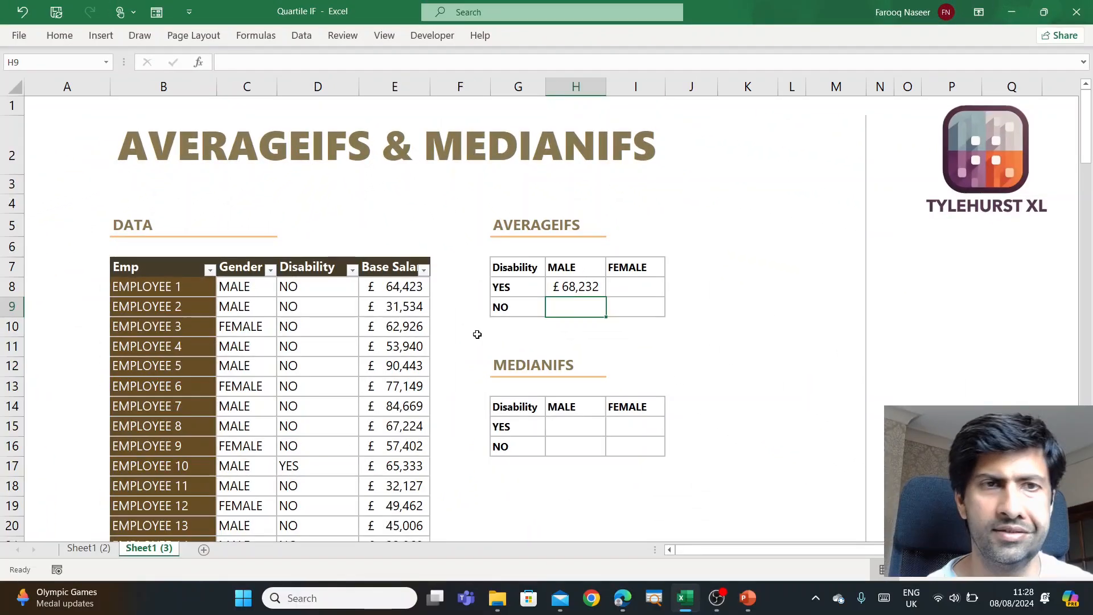
- Try filling the AVERAGEIFS formula from H8 across to I8, check its column references and clear the copied formula
click(581, 289)
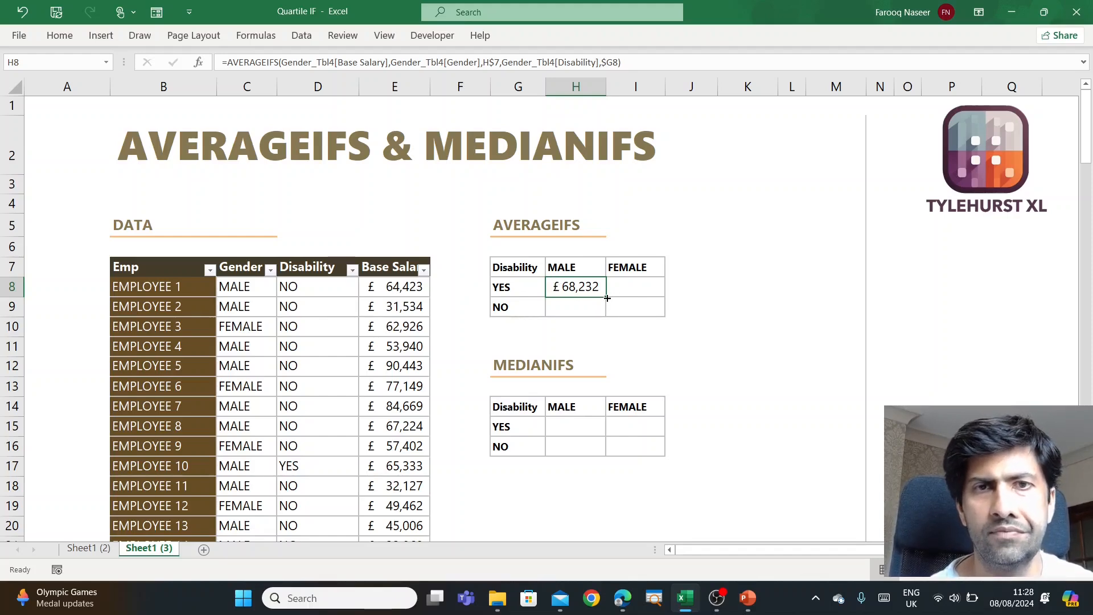
drag(608, 298, 660, 294)
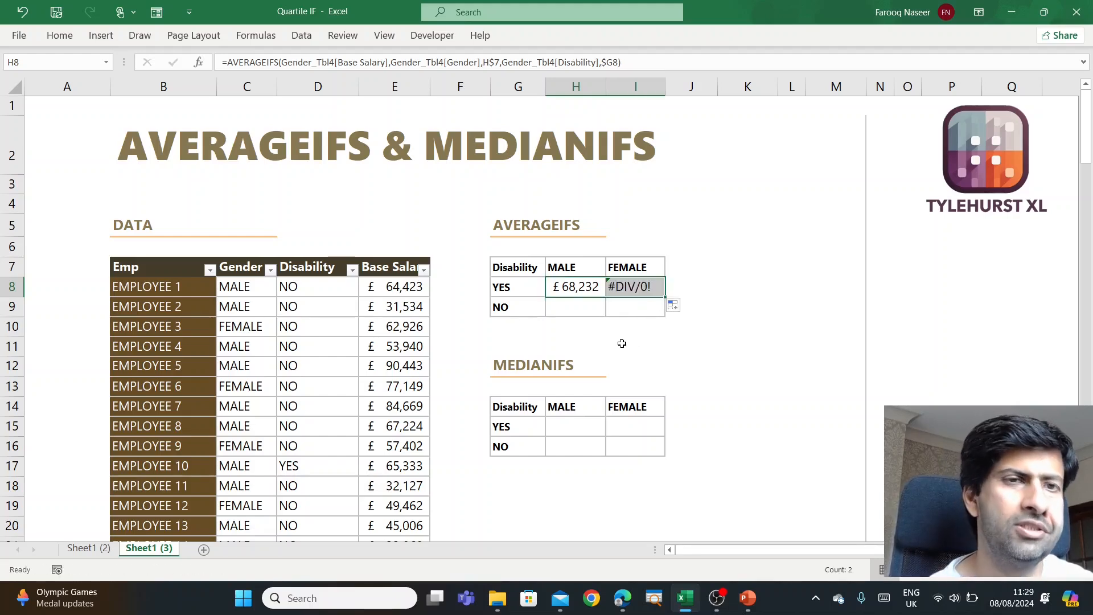
click(642, 288)
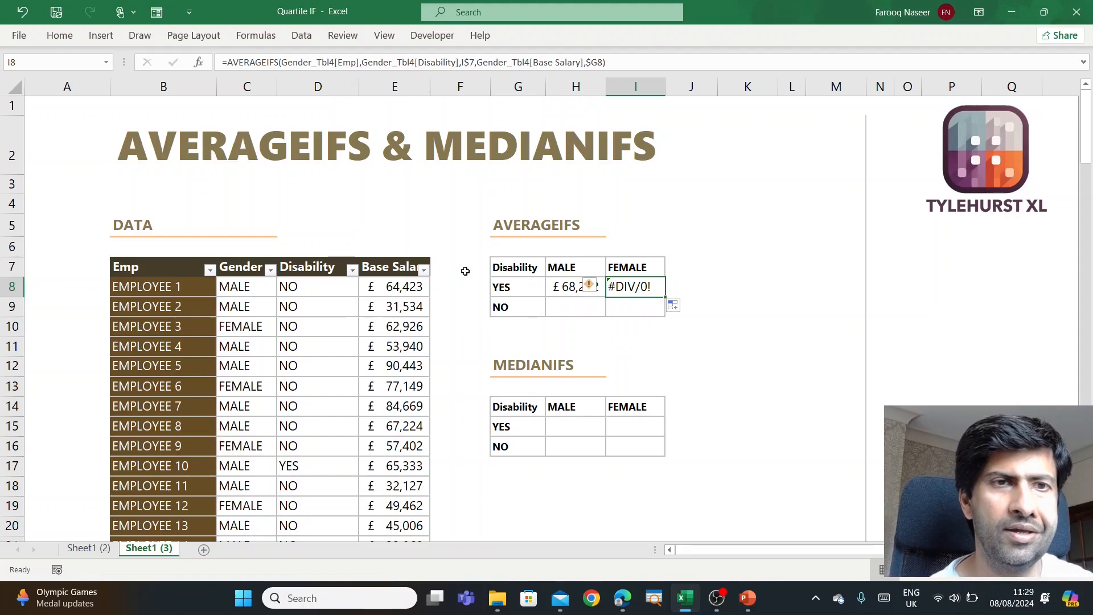
click(313, 321)
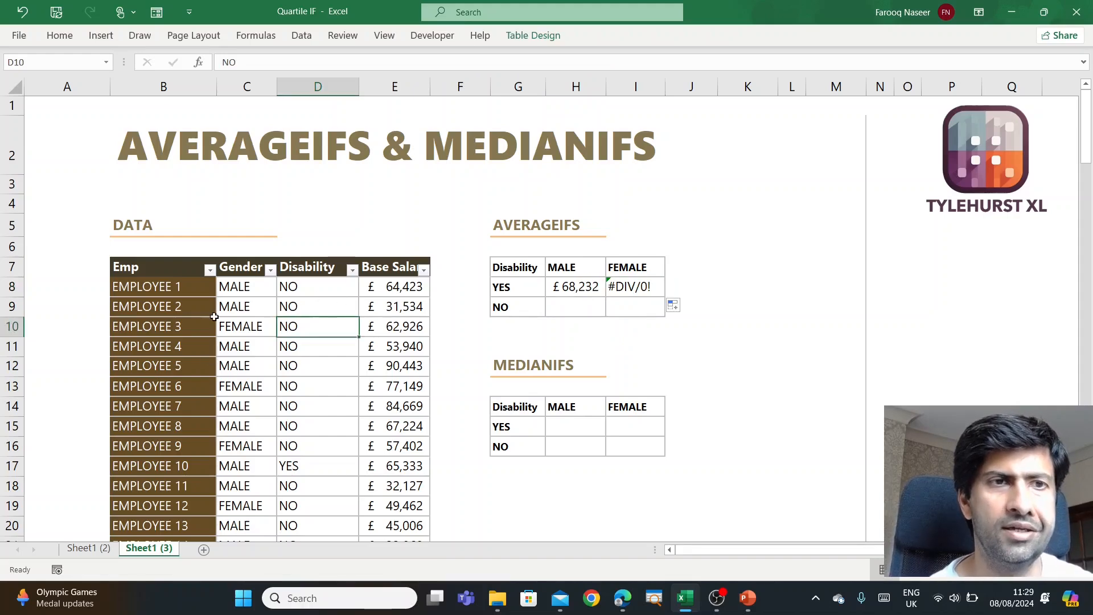
click(141, 260)
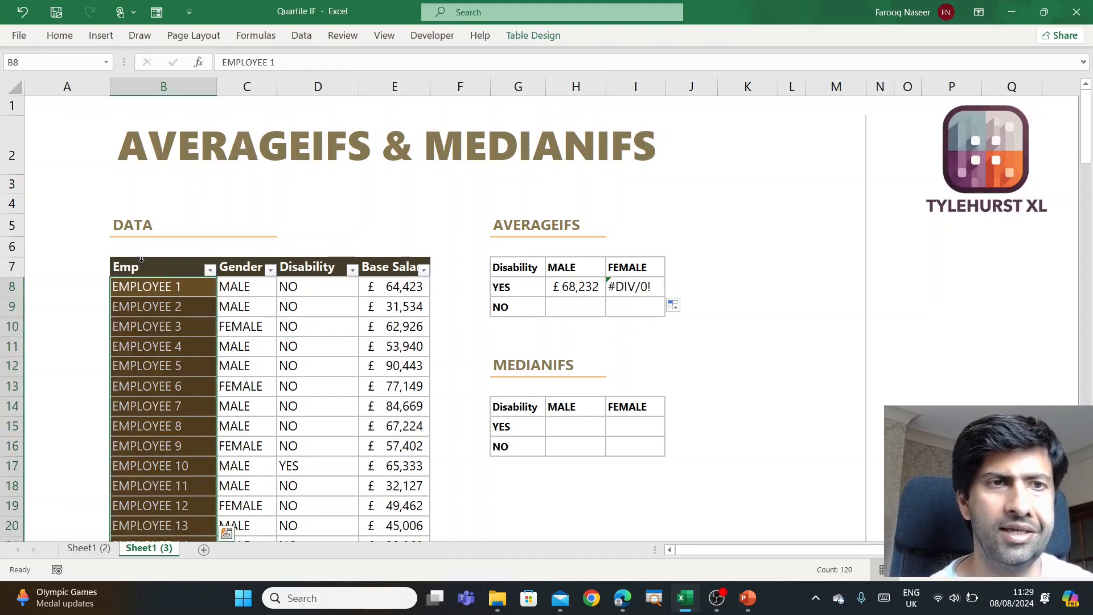
click(248, 287)
click(627, 287)
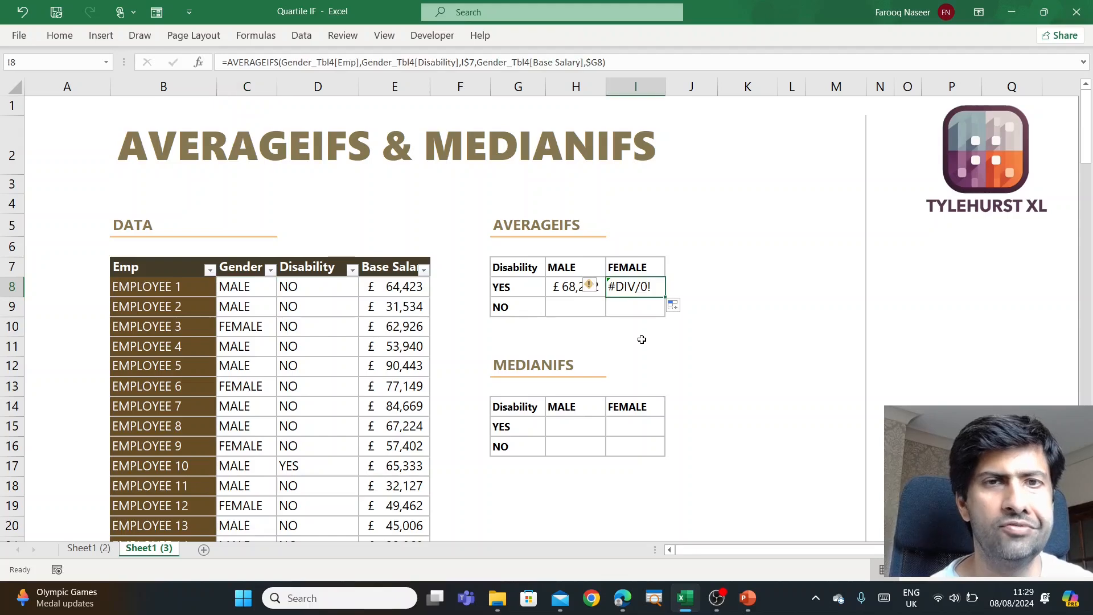
key(Delete)
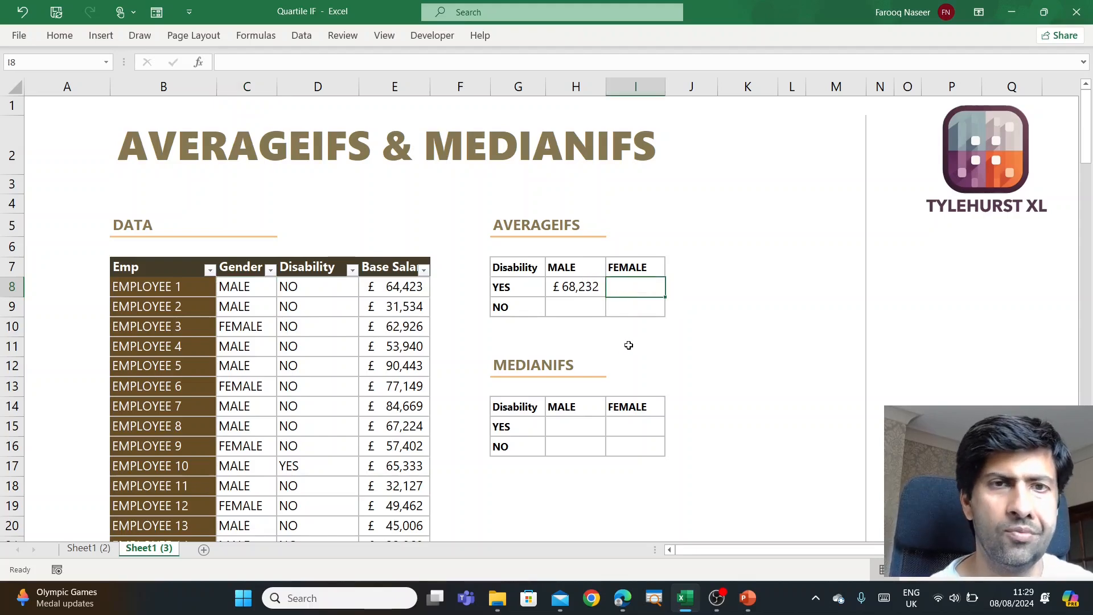
- Enter the H8 AVERAGEIFS formula into the whole range H8:I9 at once, keeping its table column references
click(578, 286)
drag(594, 294, 625, 305)
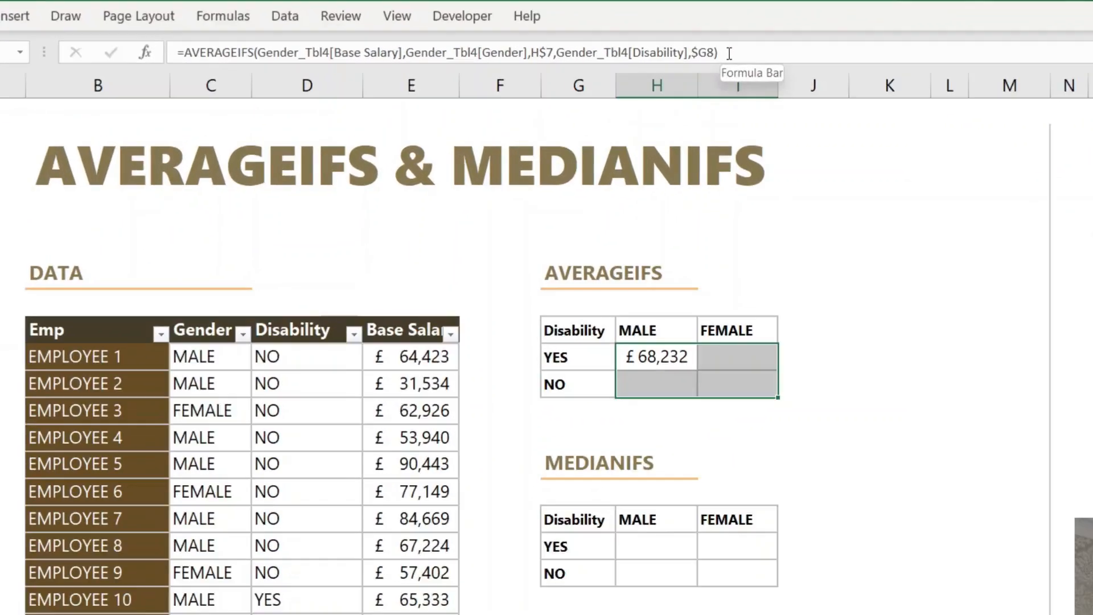
click(730, 53)
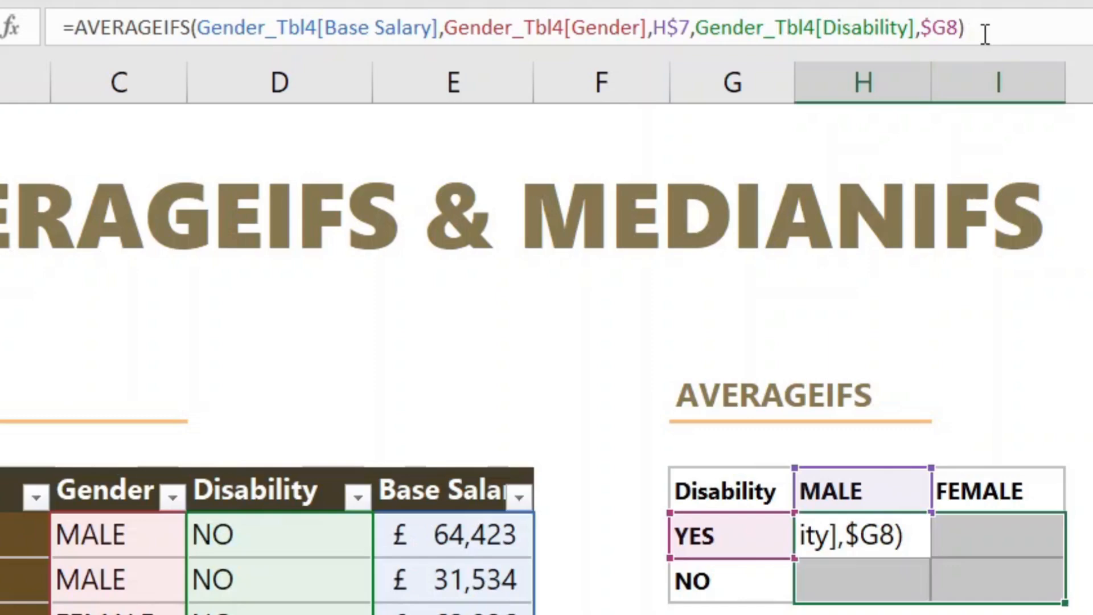
key(ctrl+Return)
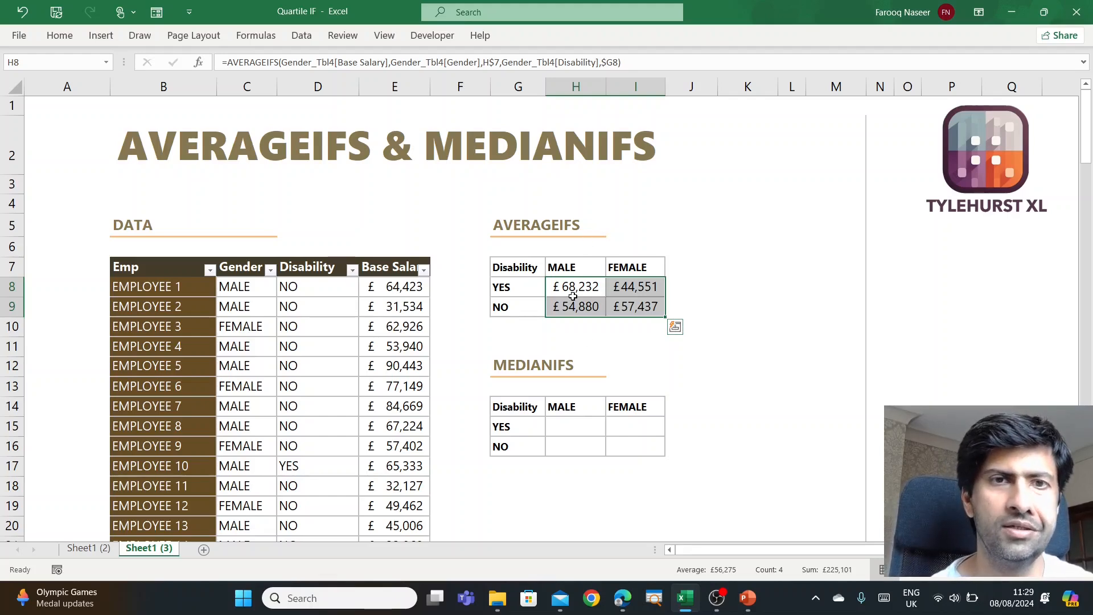
click(596, 344)
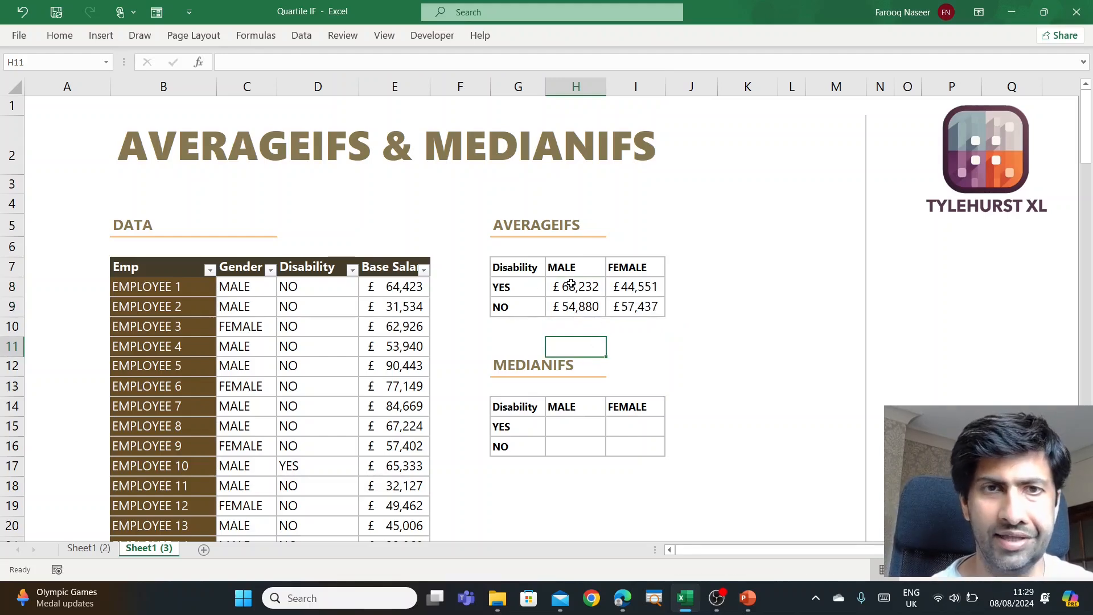
drag(569, 285, 614, 307)
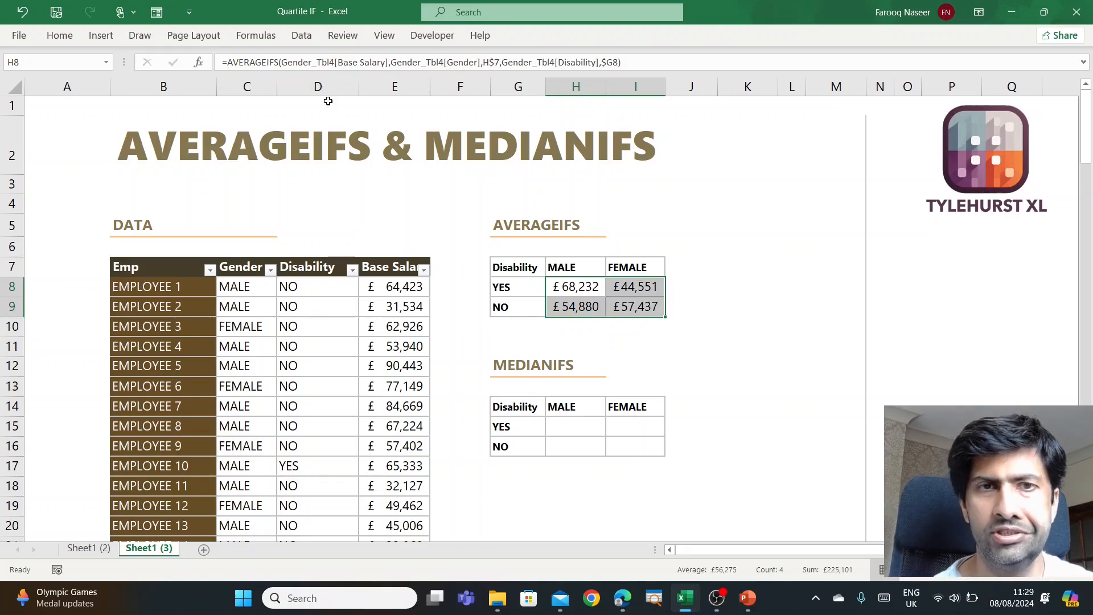
- Enter =MEDIAN(Gender_Tbl4[Base Salary]) in H15, the male YES cell of the MEDIANIFS table
click(564, 427)
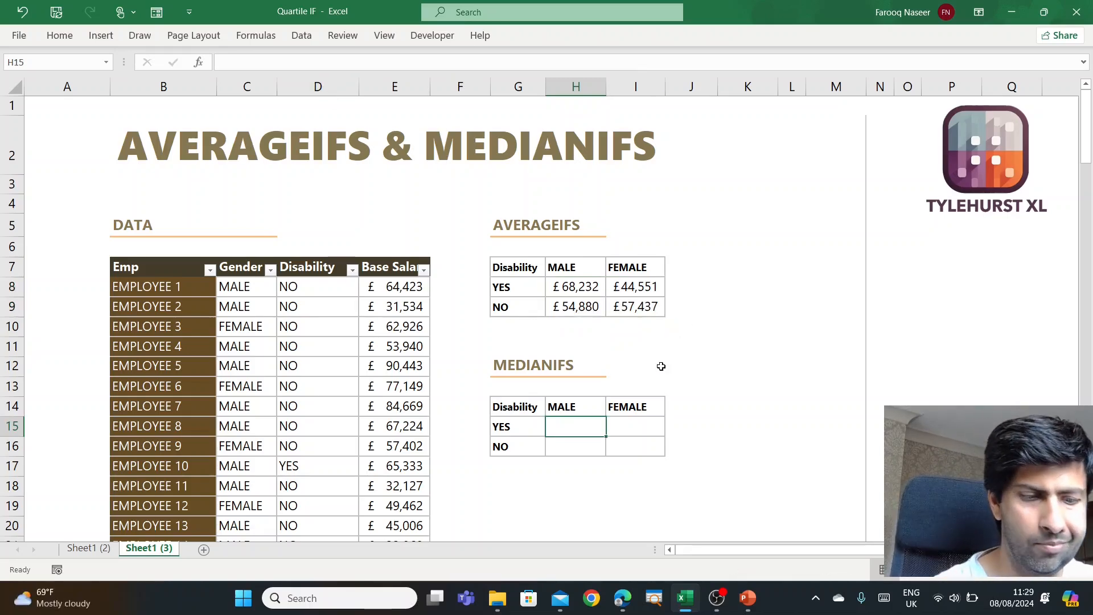
text(=medi)
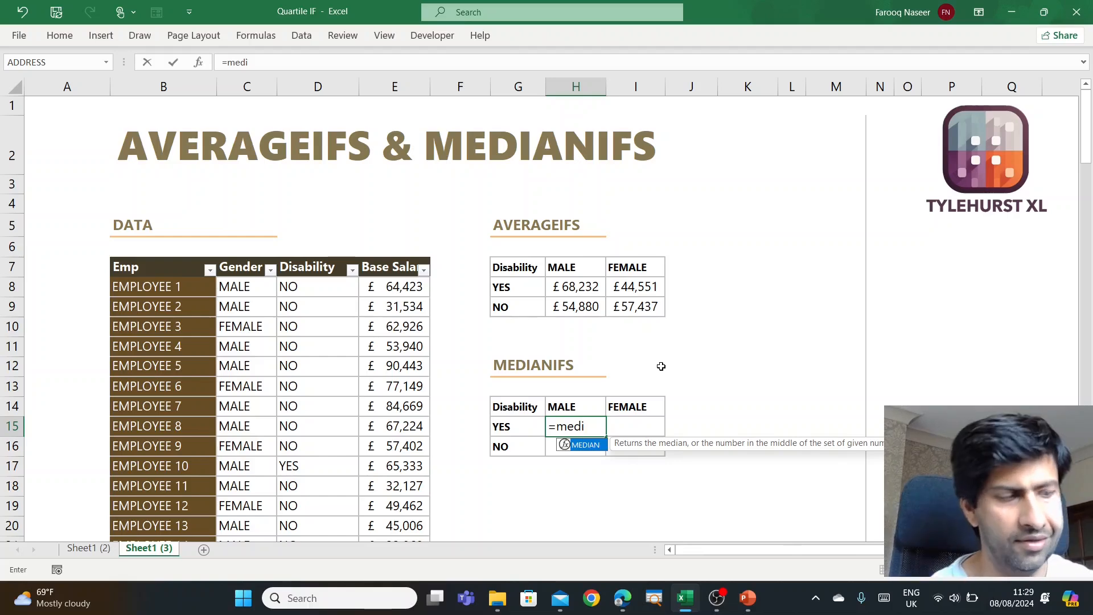
key(Tab)
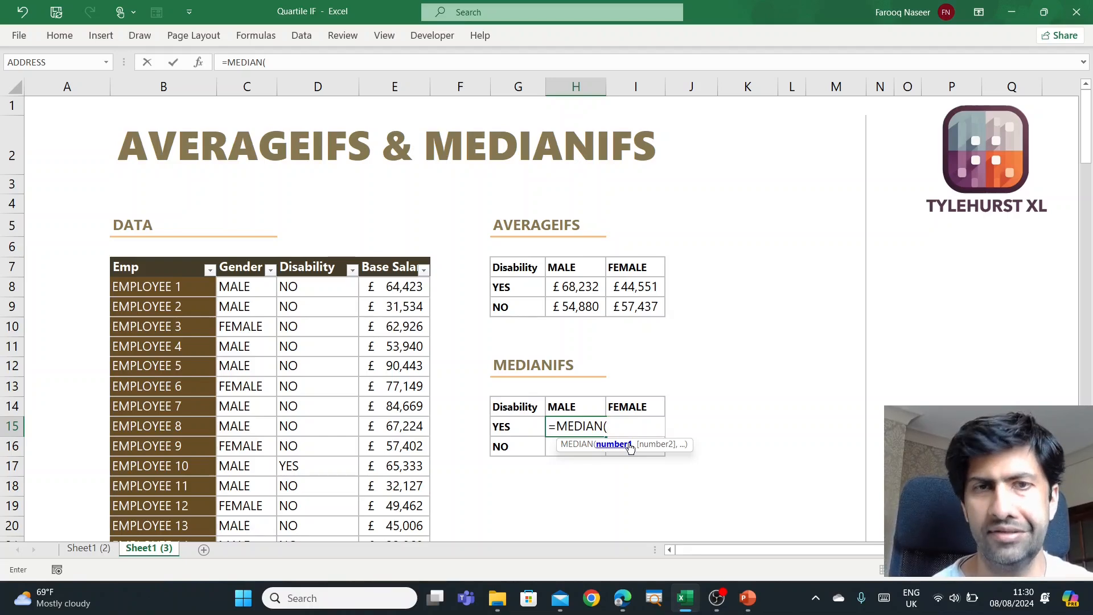
click(397, 261)
text())
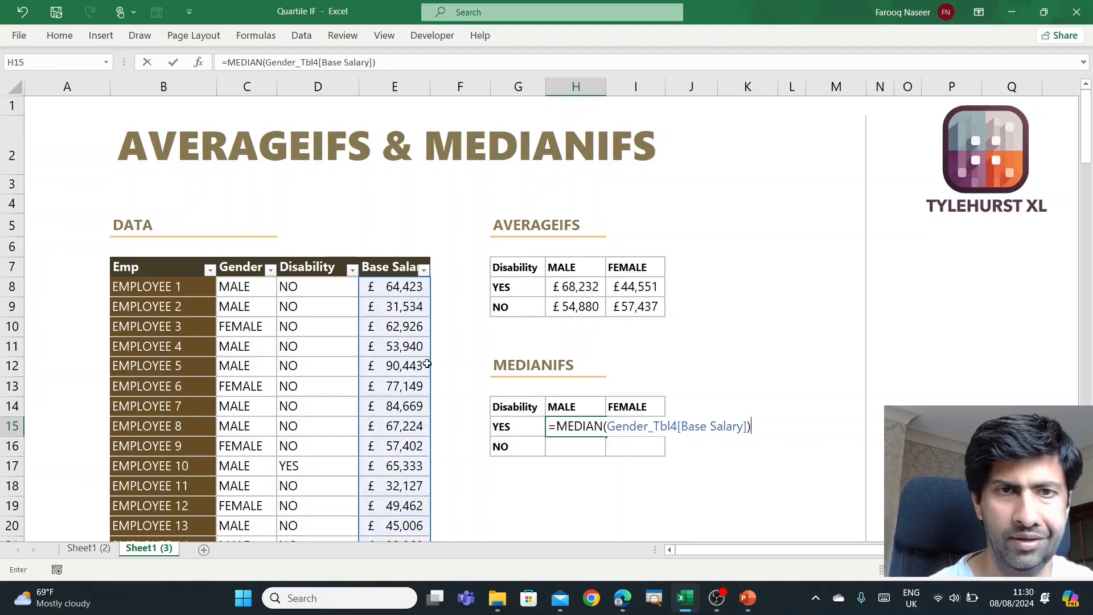
key(Return)
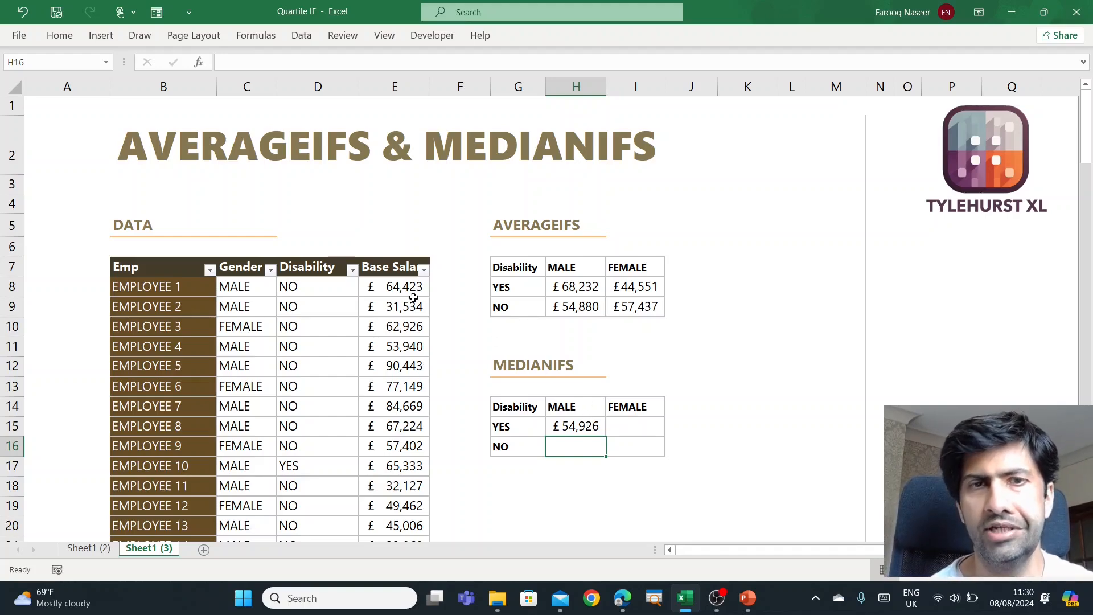
- Replace the MEDIAN argument in H15 with a FILTER function that takes the table's Base Salary column as its array
click(588, 427)
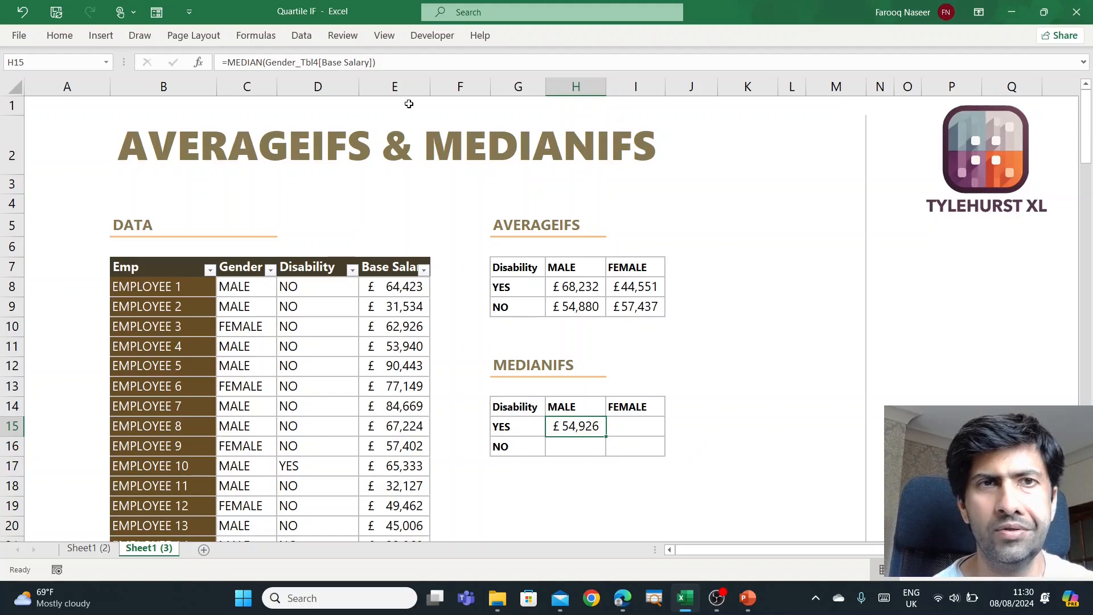
click(371, 62)
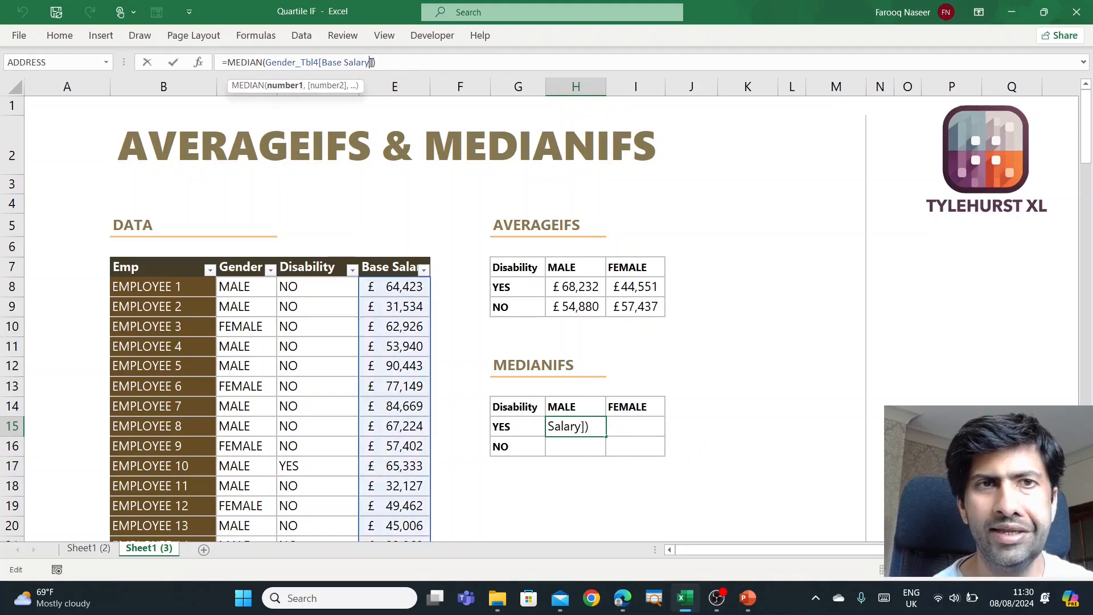
drag(371, 62, 279, 69)
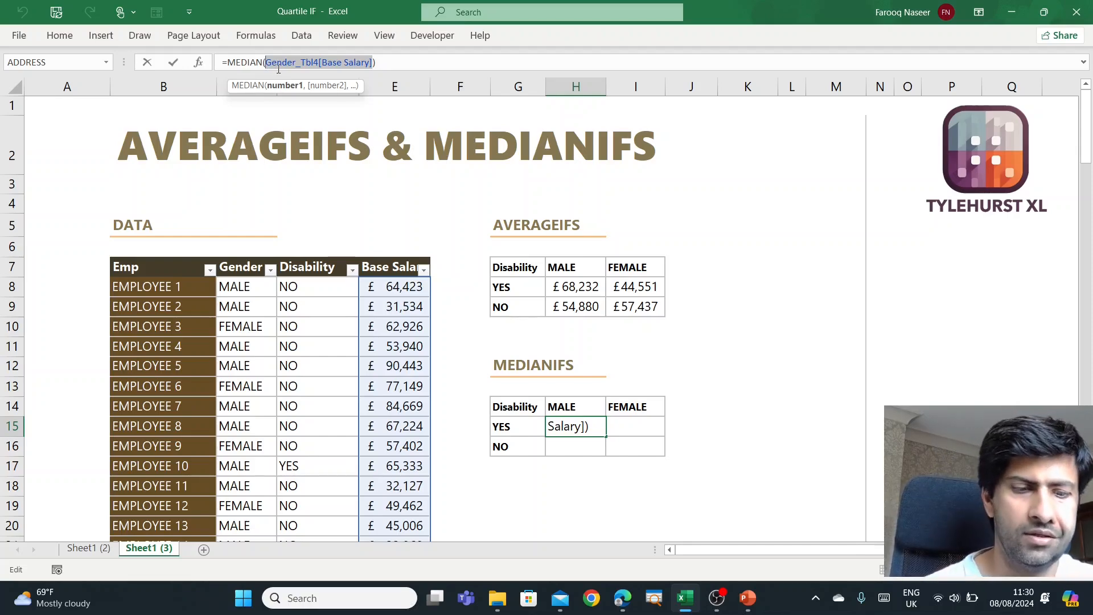
key(BackSpace)
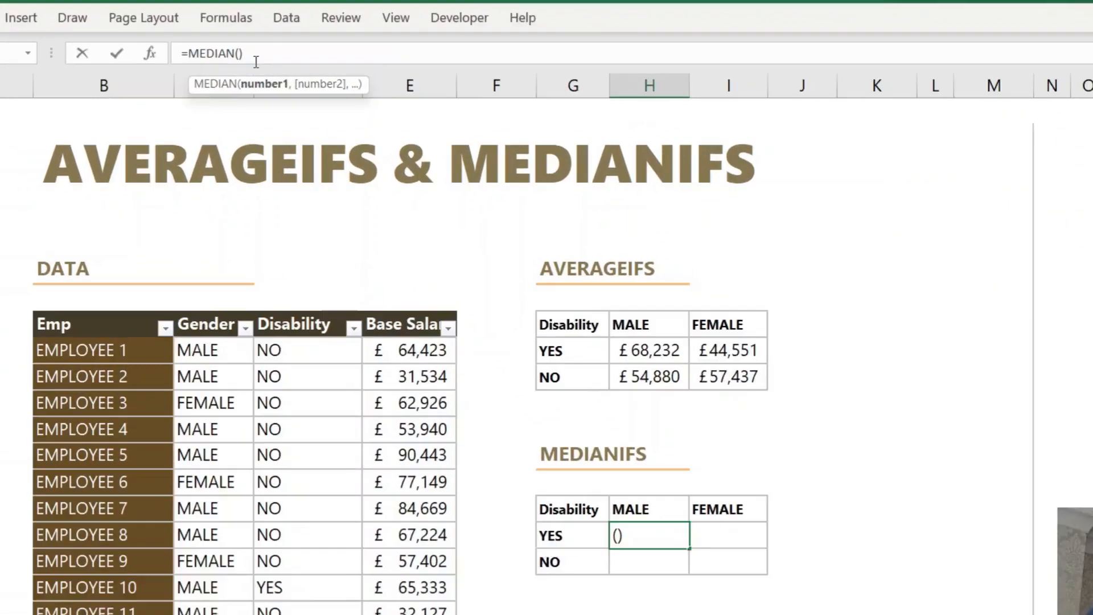
text(filt)
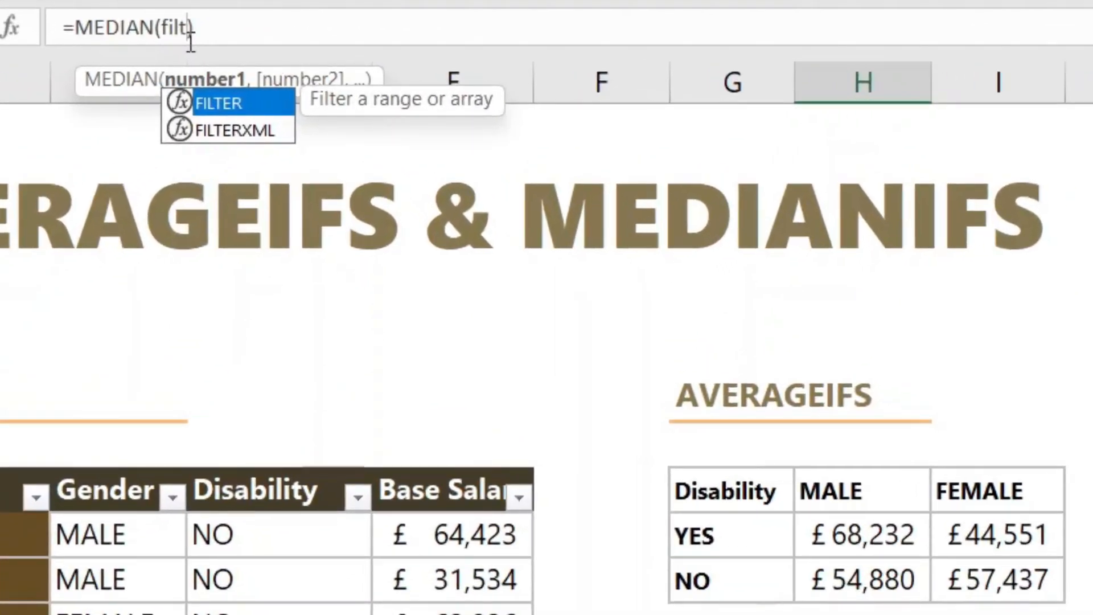
key(Tab)
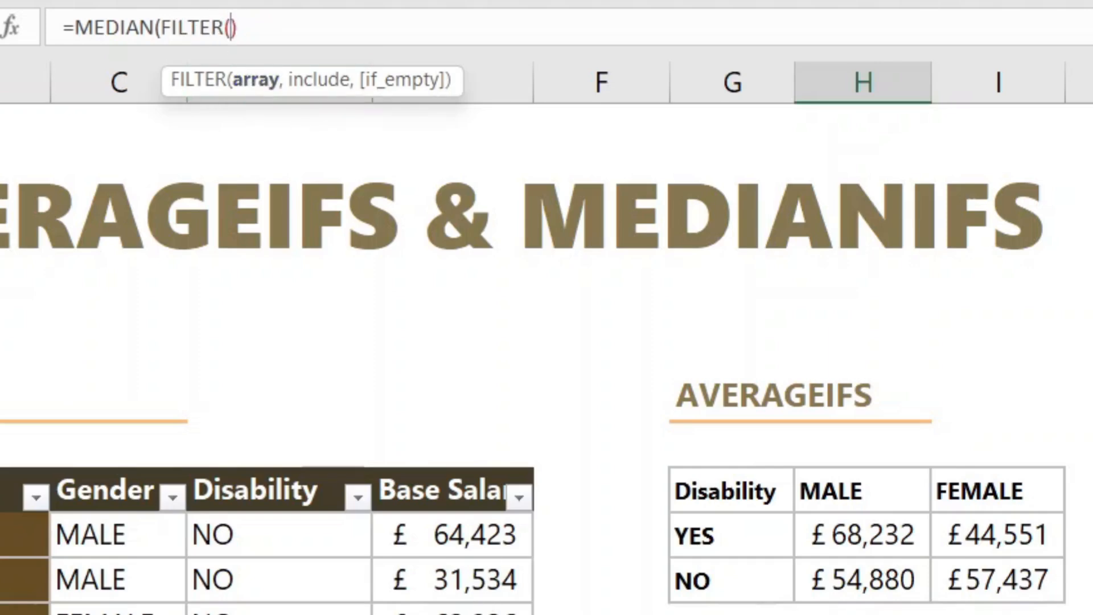
click(436, 470)
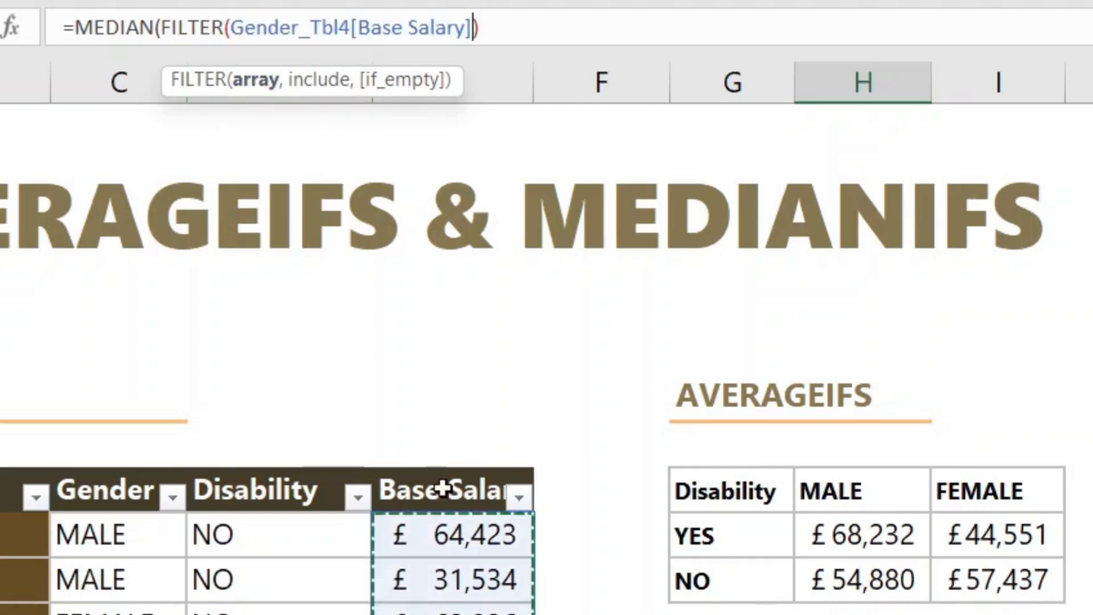
text(,)
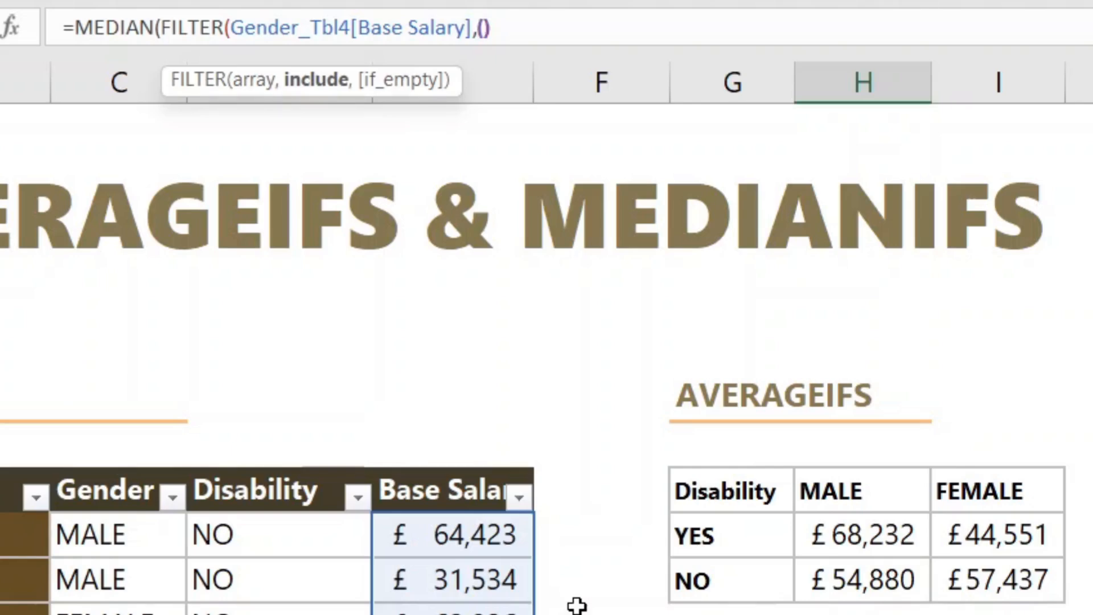
- Add the first FILTER condition in double opening brackets, matching the Gender column to the MALE header as H$14
text(()
click(130, 468)
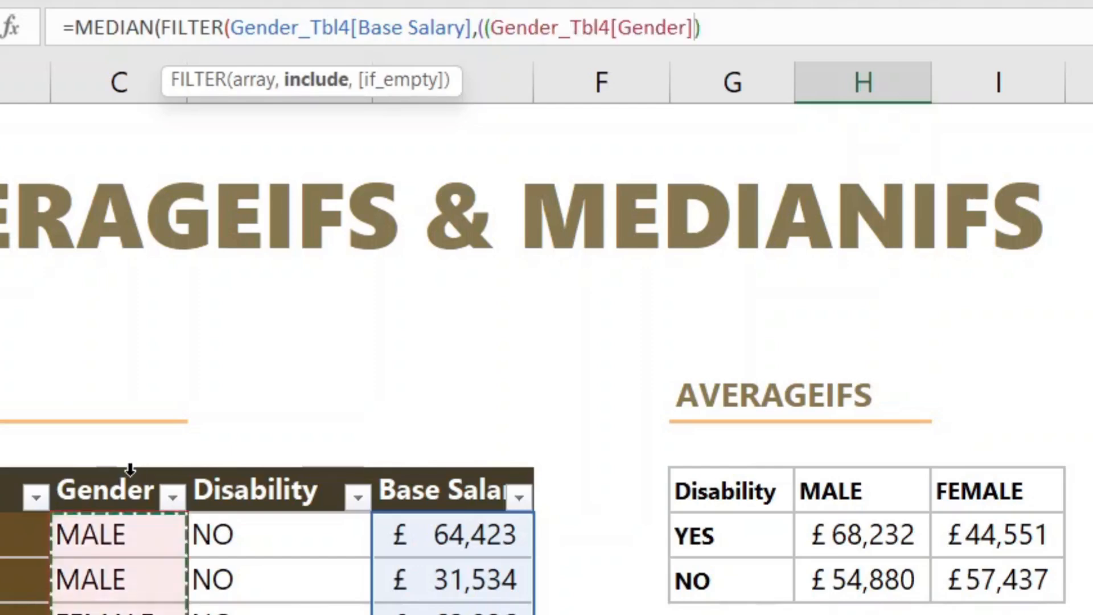
text(=)
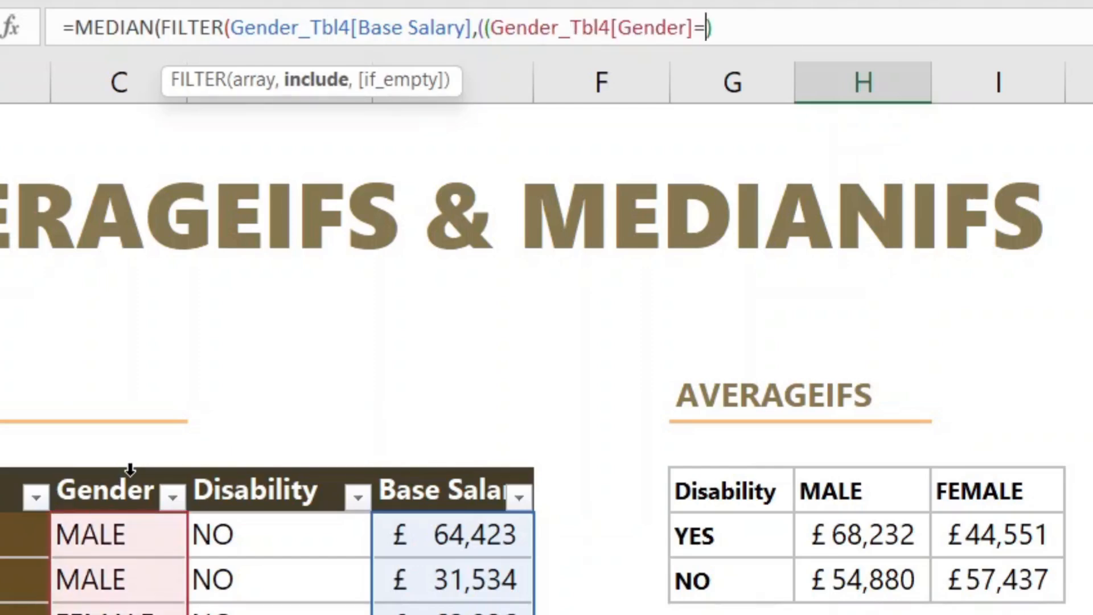
text(H14)
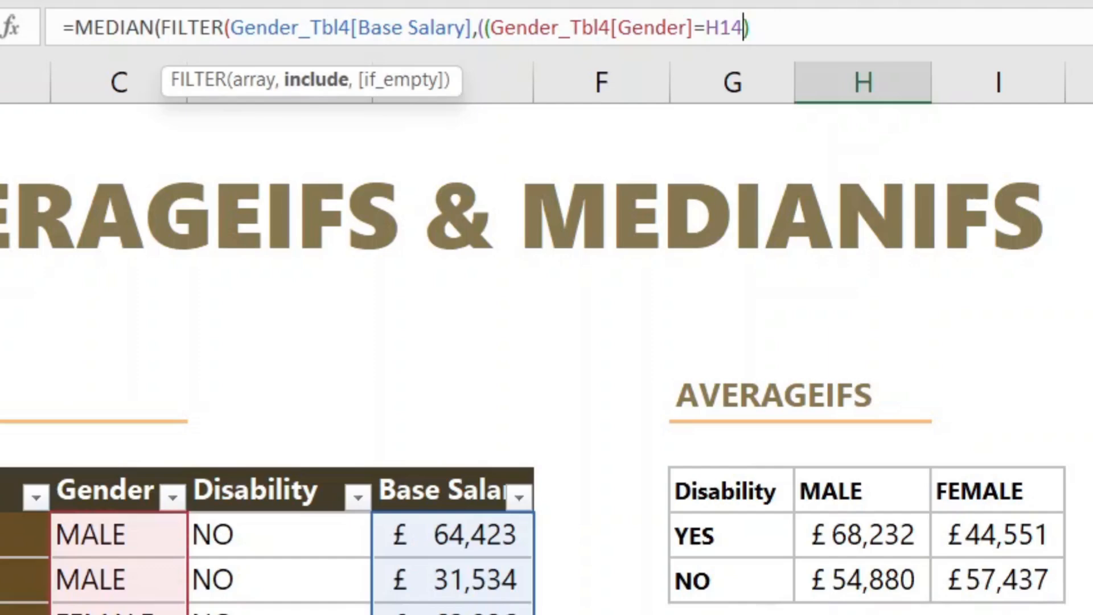
key(F4)
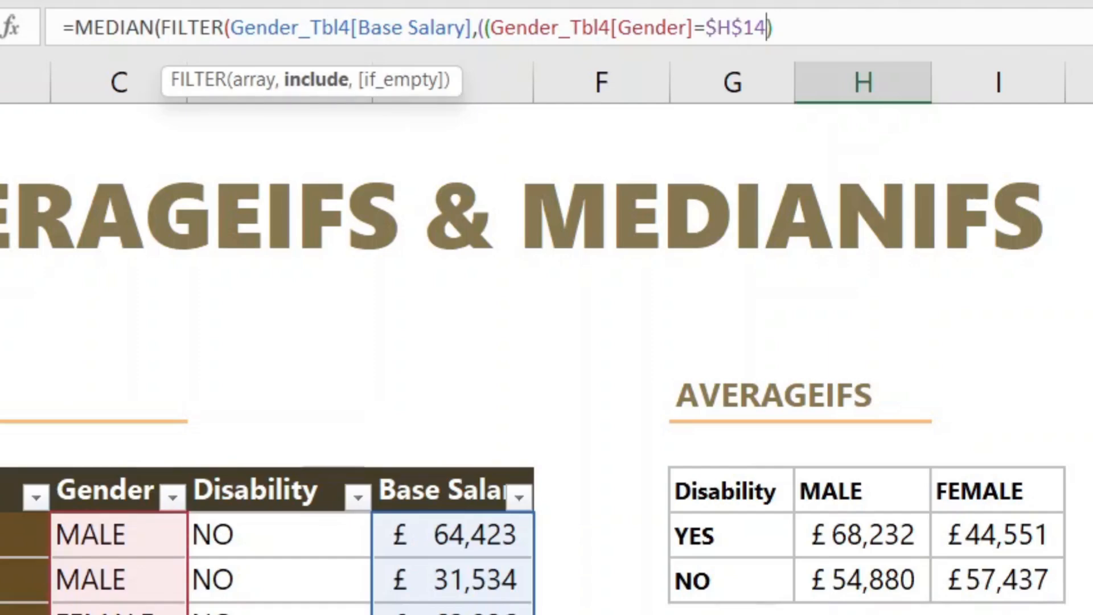
key(F4)
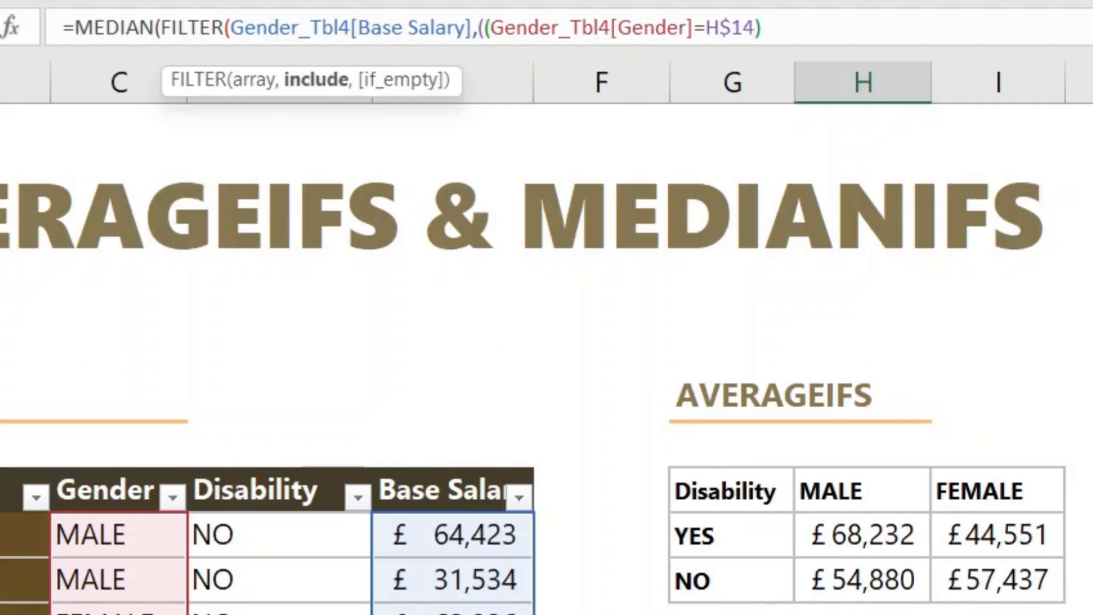
text())
- Multiply the gender condition by a second bracketed condition matching the Disability column to the YES label as $G15
text(*)
text(()
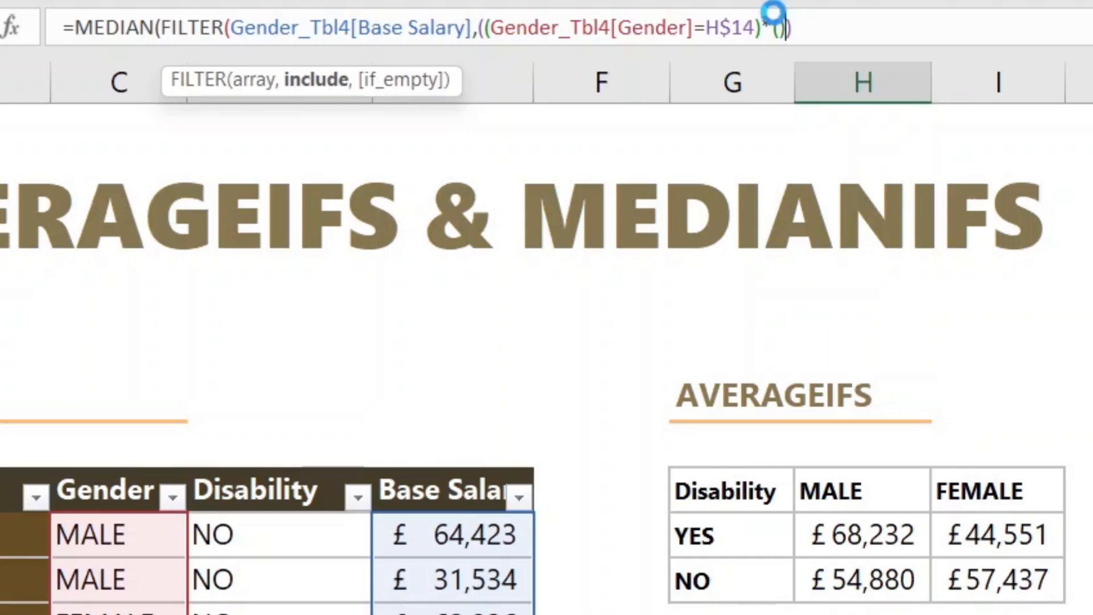
key(Return)
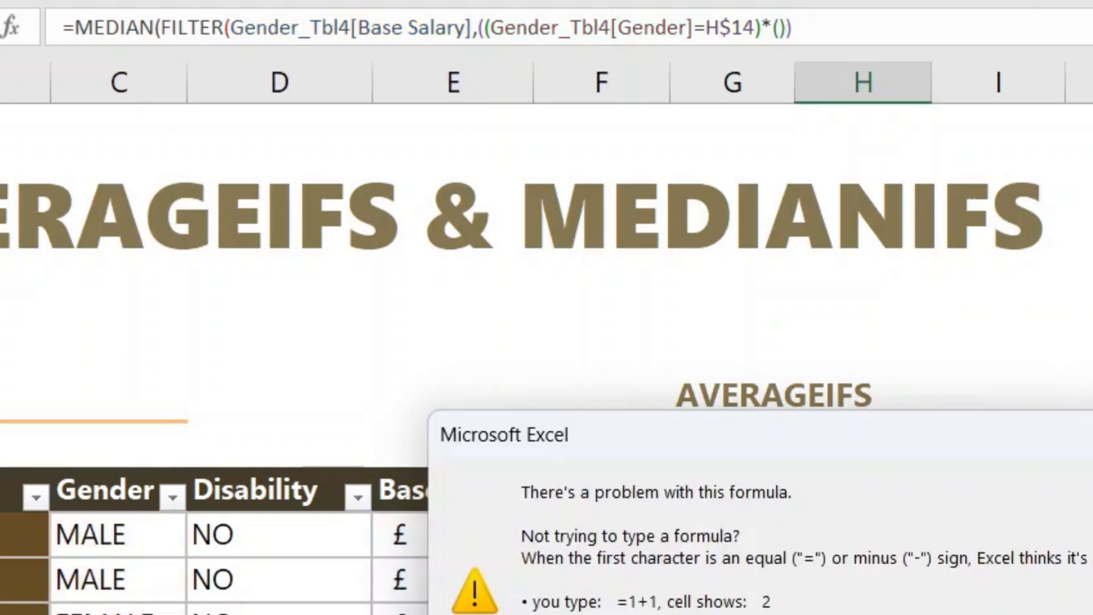
key(Return)
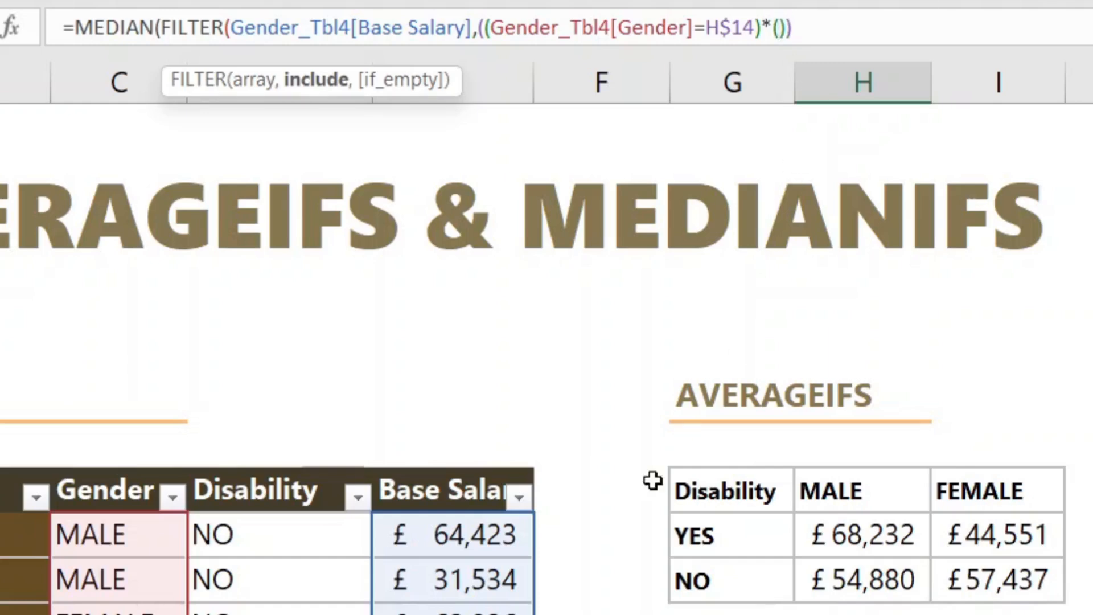
click(286, 480)
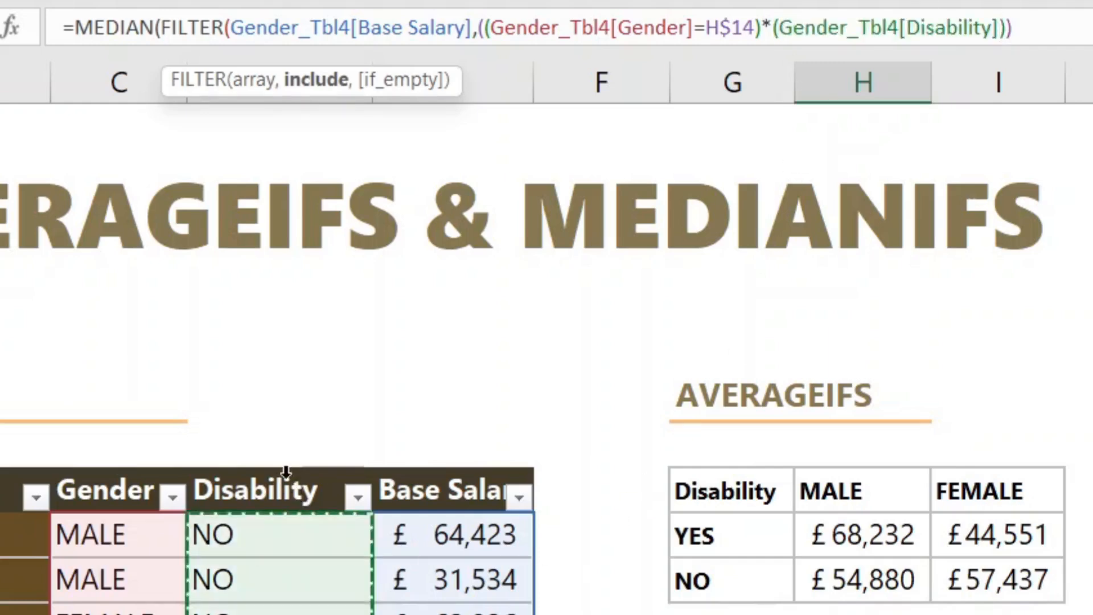
text(=)
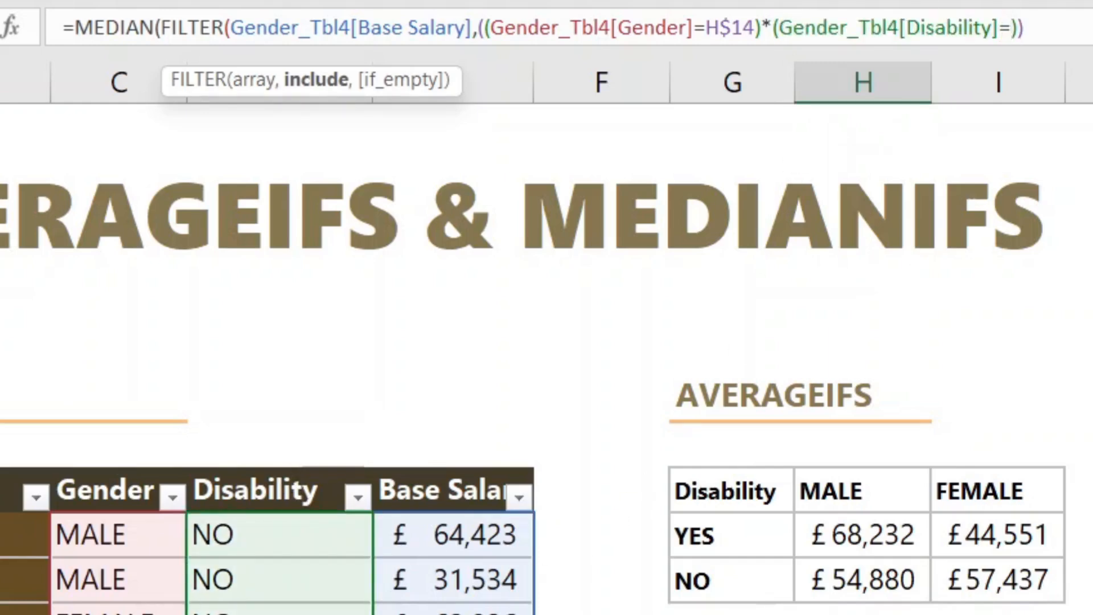
text(G15)
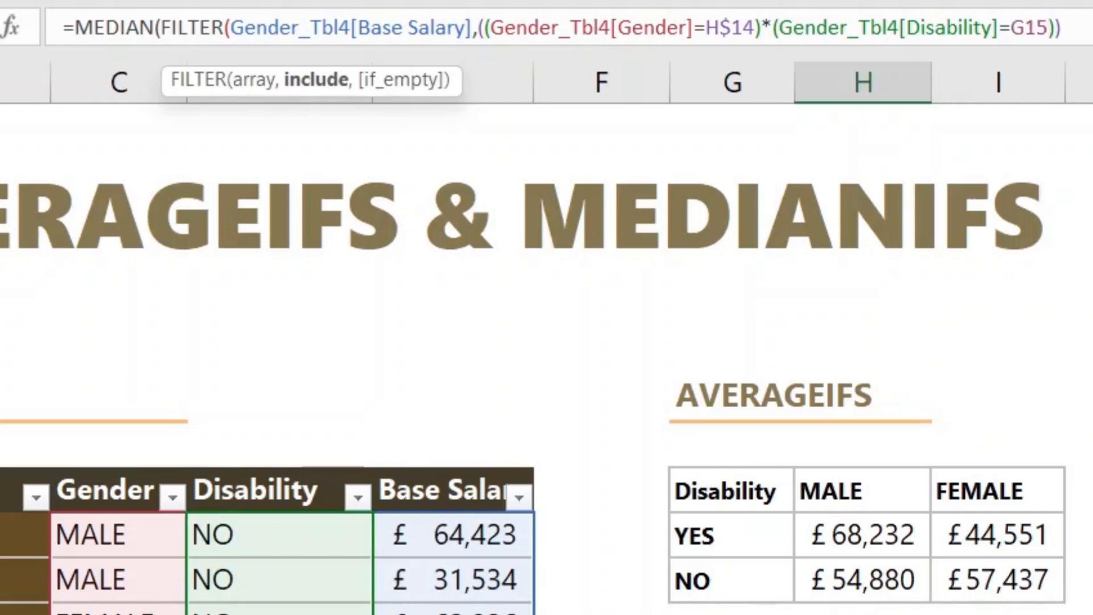
key(F4)
key(F4)
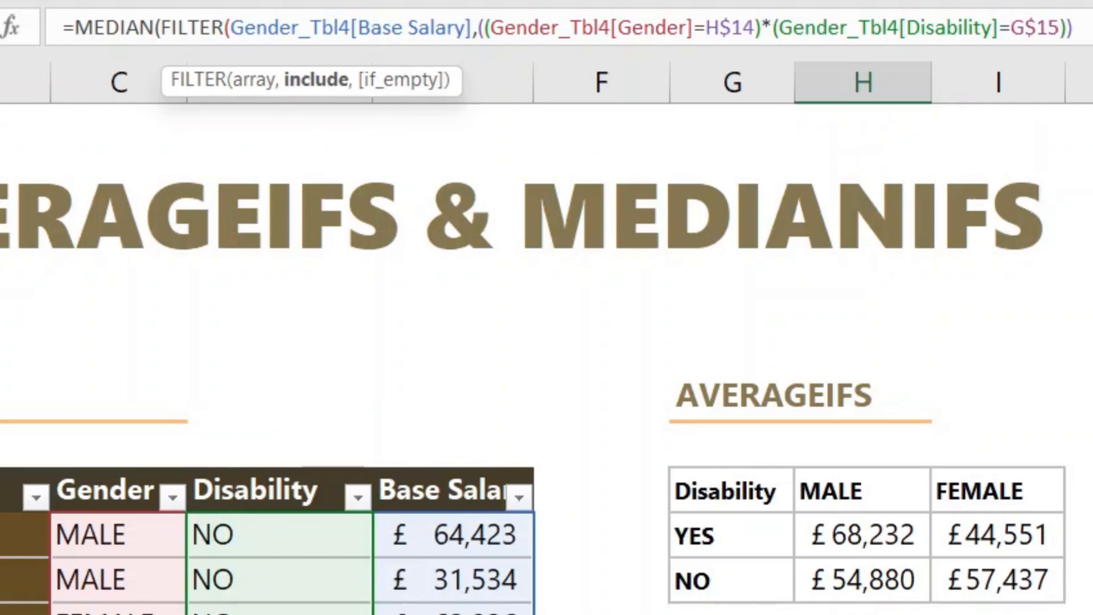
key(F4)
- Close the remaining brackets of the FILTER and MEDIAN functions and enter the formula in H15
click(1077, 22)
text())
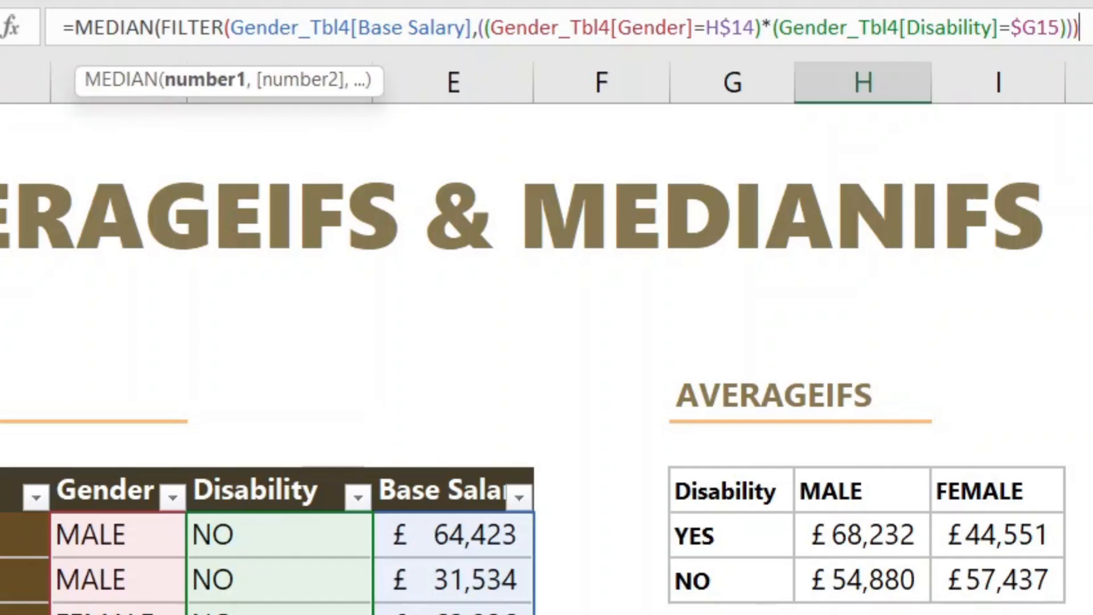
text())
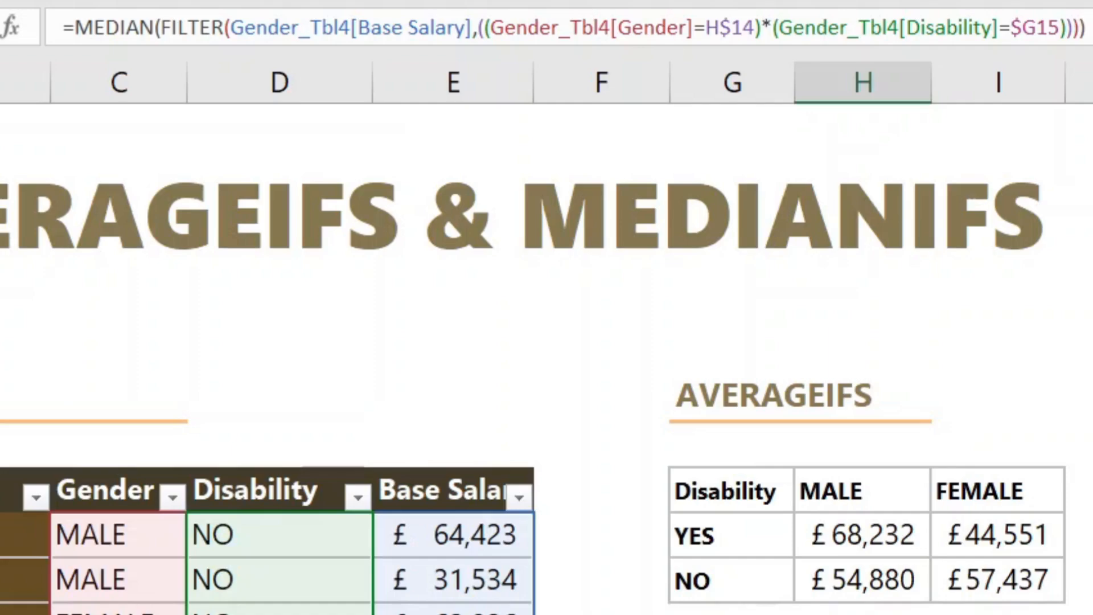
key(Return)
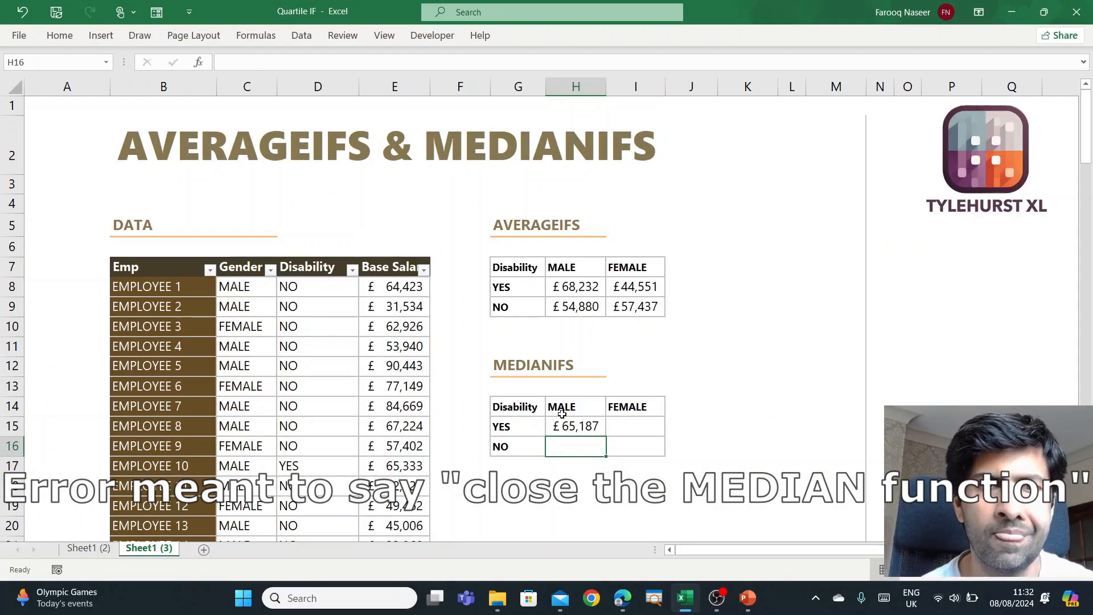
- Enter the H15 median formula into the whole range H15:I16 at once and check the references in I16
key(Up)
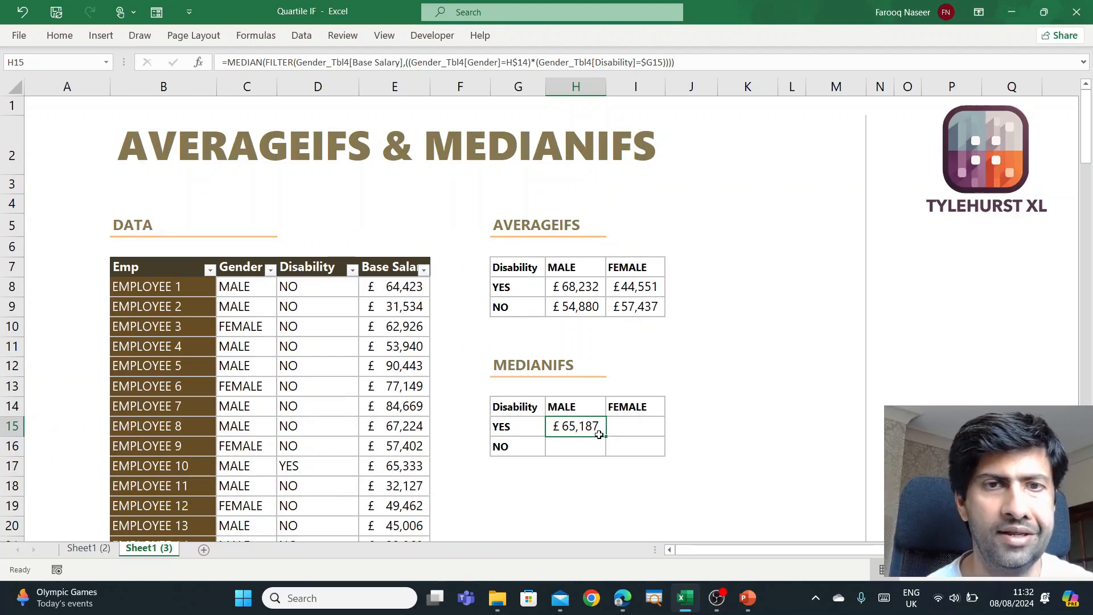
drag(598, 435, 612, 439)
click(688, 63)
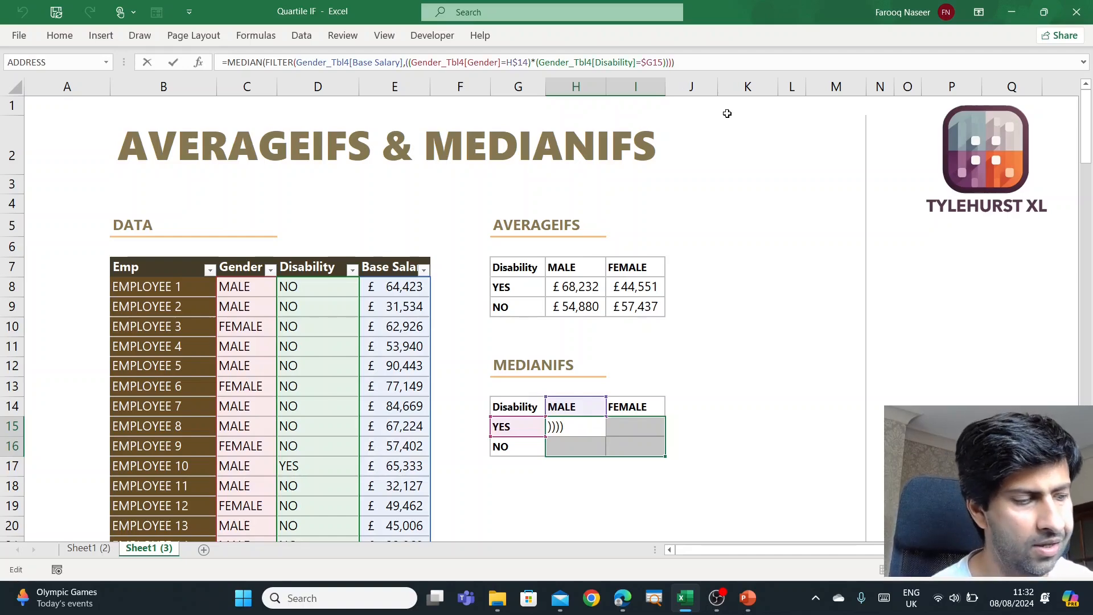
key(ctrl+Return)
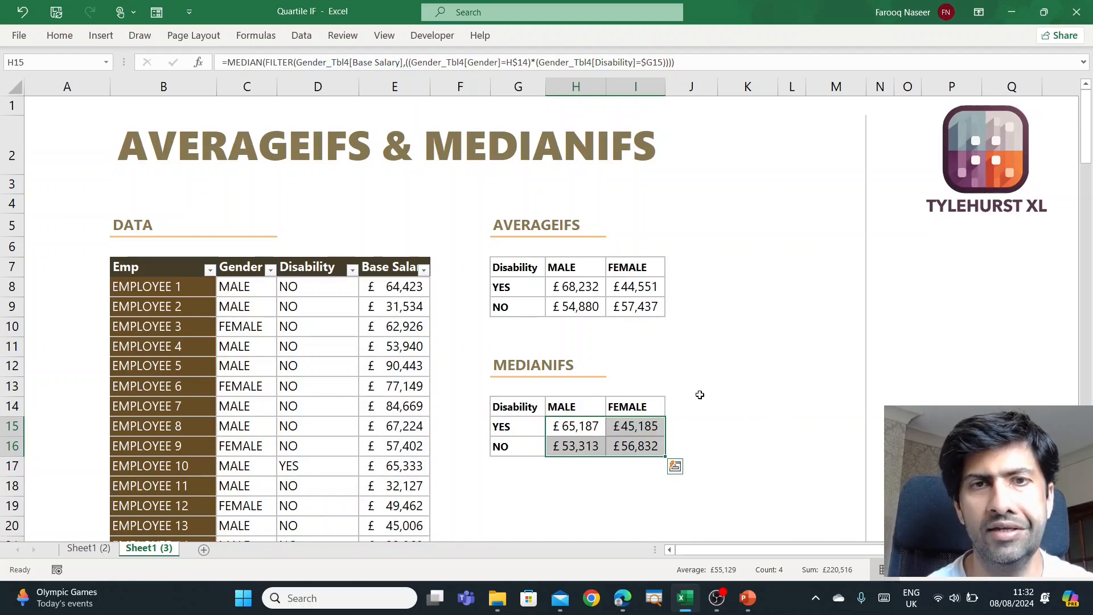
click(655, 444)
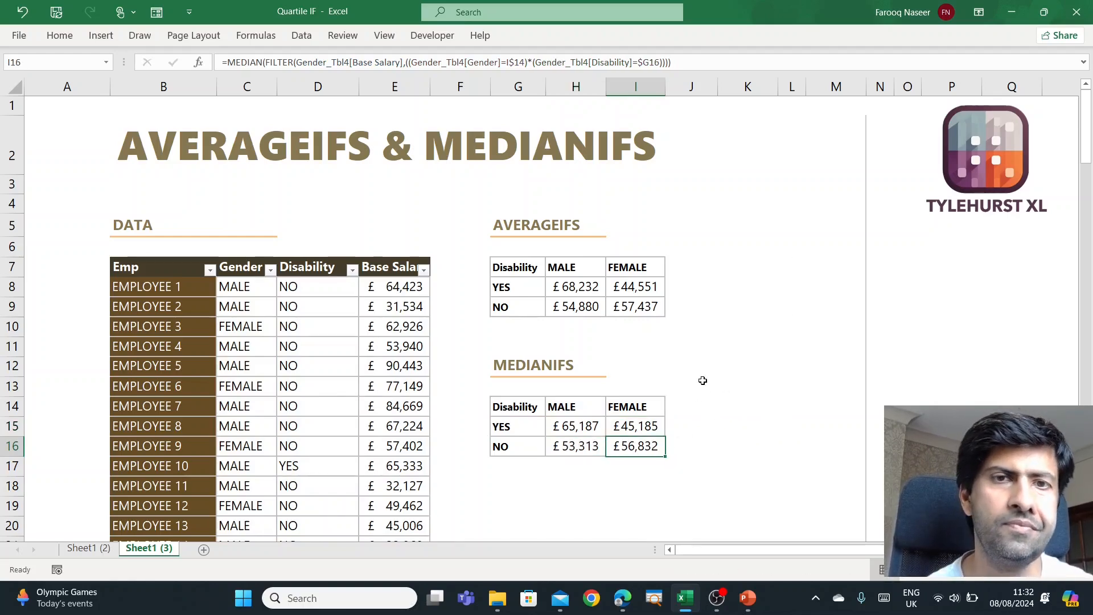
click(642, 351)
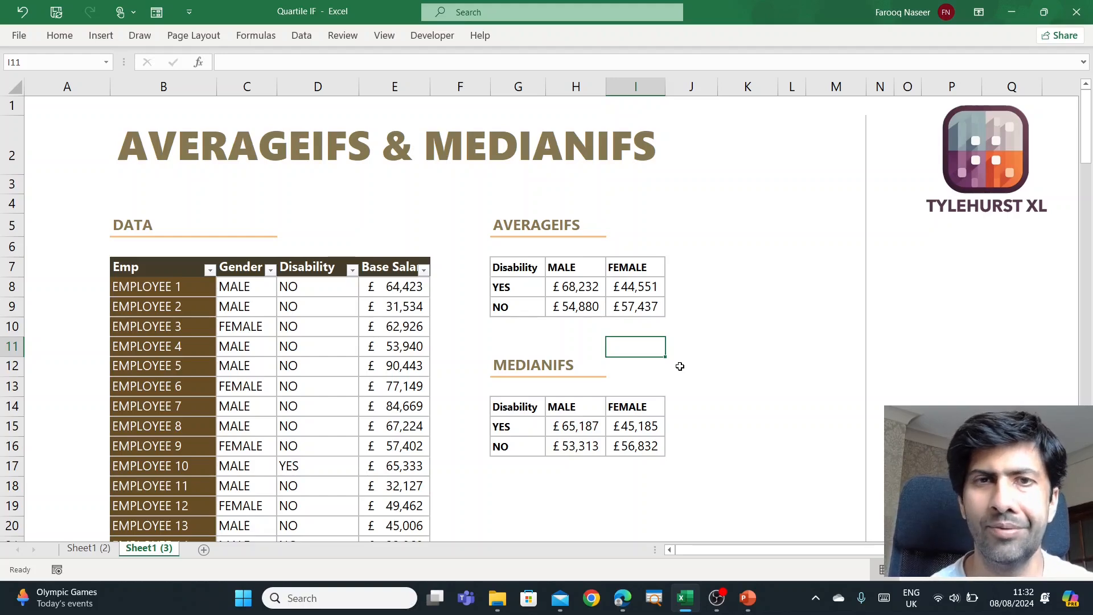
- Switch to the MEDIANIF Quiz slide show in PowerPoint and advance to the answer for the median of (0,2,4,6)
click(759, 607)
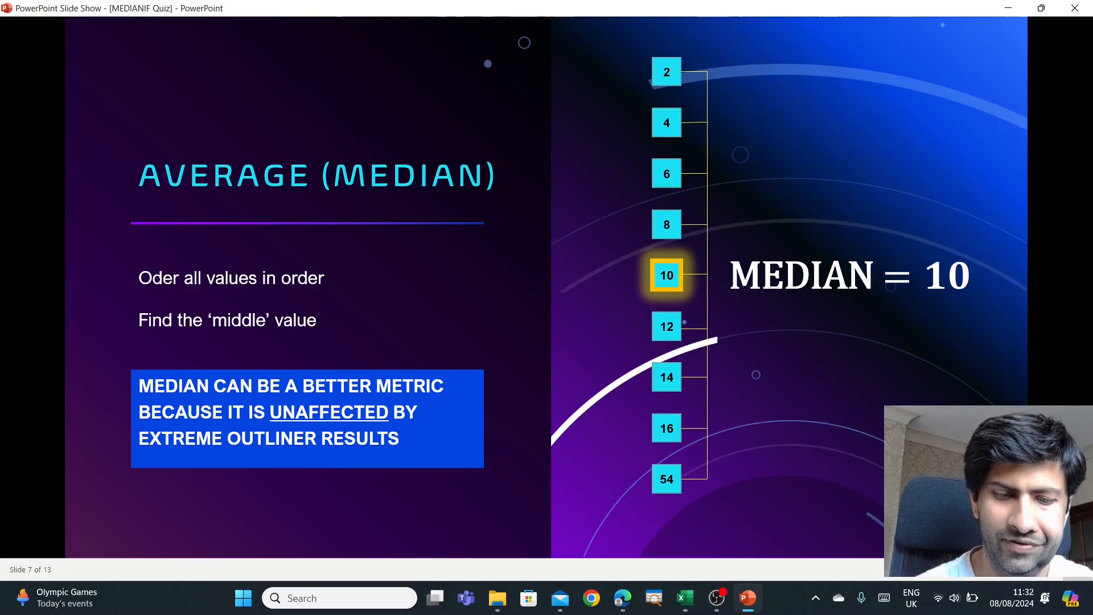
key(Right)
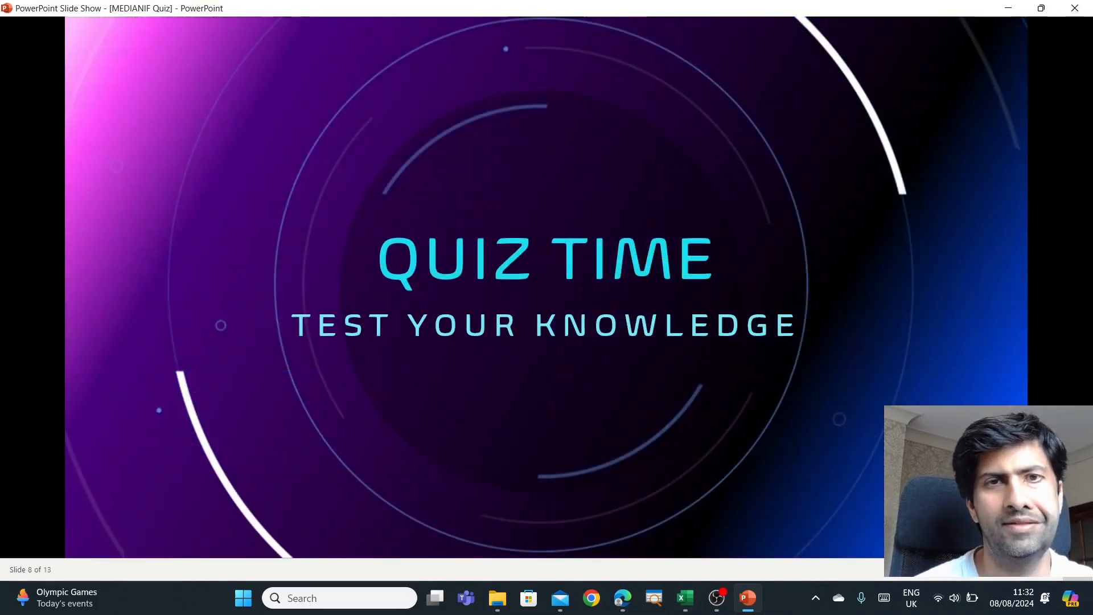
key(Right)
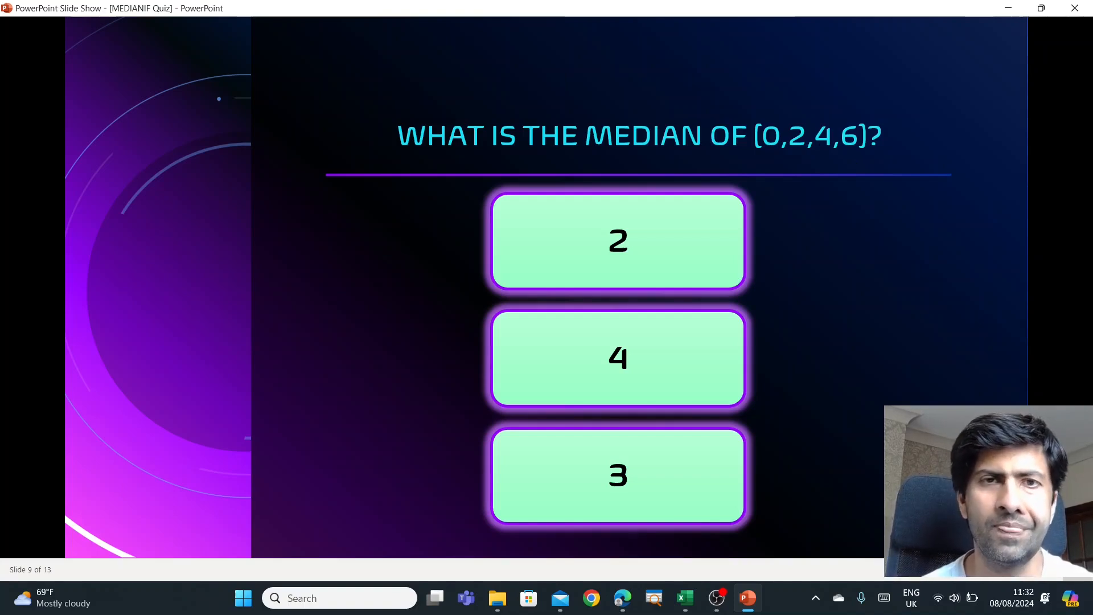
key(Right)
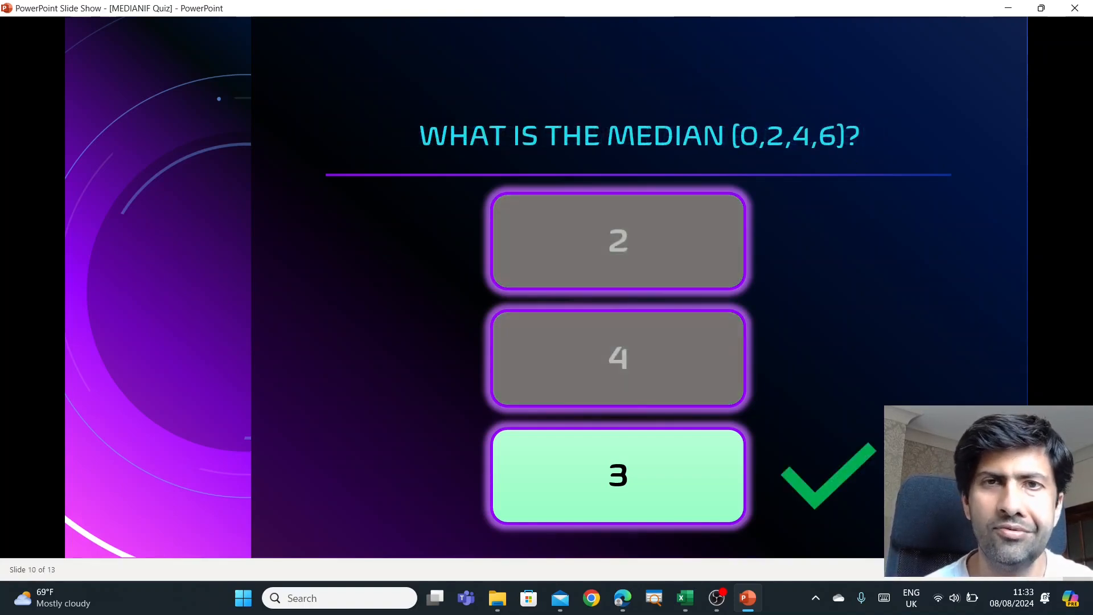